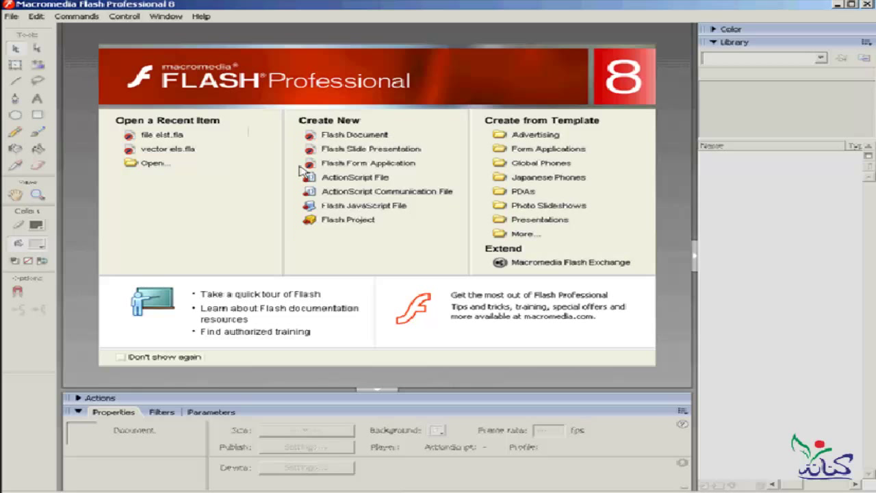
Open the File menu from the Flash 8 Start Page.
{"action": "left_click", "coordinate": [11, 17]}
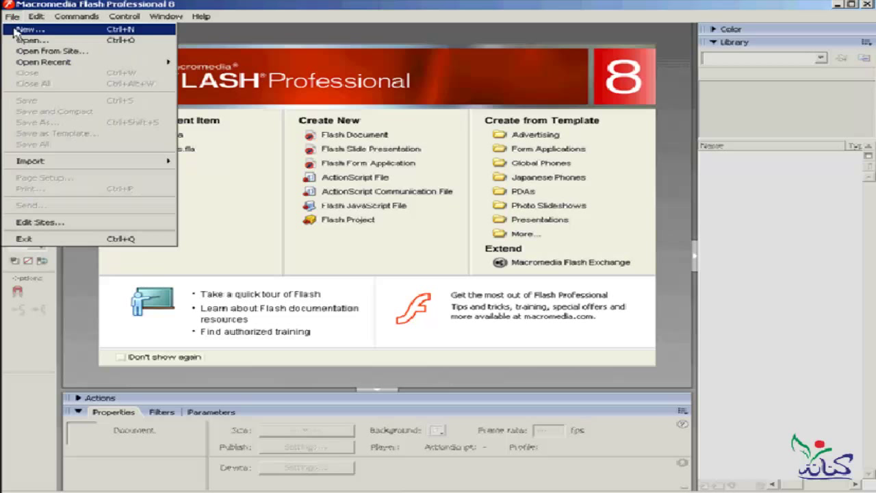
Bring up the New Document dialog and reposition it over the Start Page.
{"action": "left_click", "coordinate": [14, 32]}
{"action": "mouse_move", "coordinate": [323, 122]}
{"action": "left_mouse_down"}
{"action": "mouse_move", "coordinate": [685, 89]}
{"action": "mouse_move", "coordinate": [629, 81]}
{"action": "left_mouse_up"}
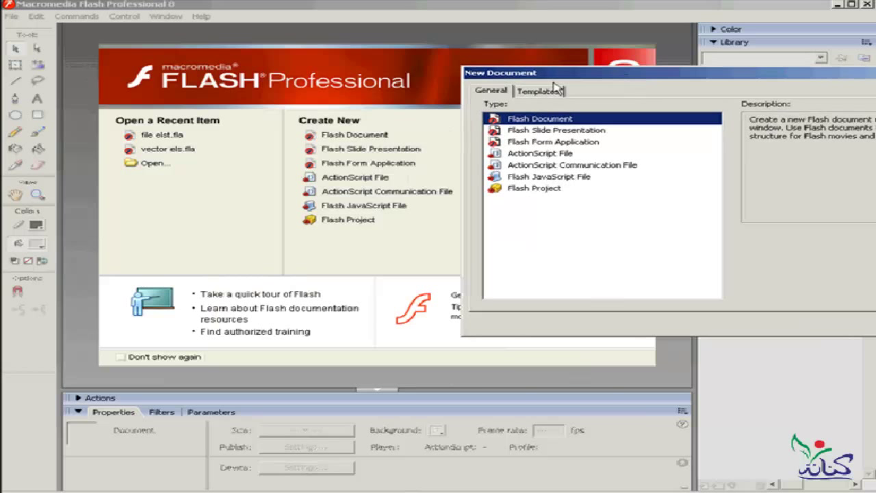
{"action": "left_click_drag", "start_coordinate": [564, 82], "coordinate": [250, 156]}
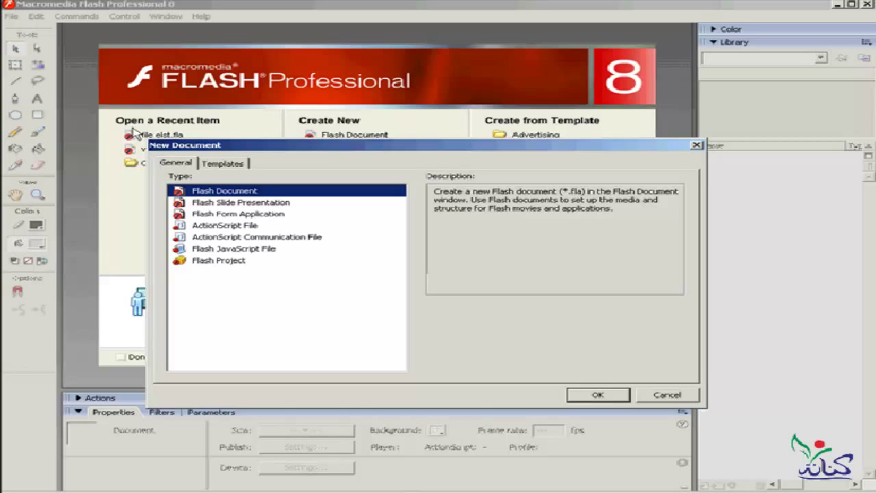
Browse the Form Applications, Global Phones and Japanese Phones templates, then create a blank Flash Document.
{"action": "left_click", "coordinate": [223, 167]}
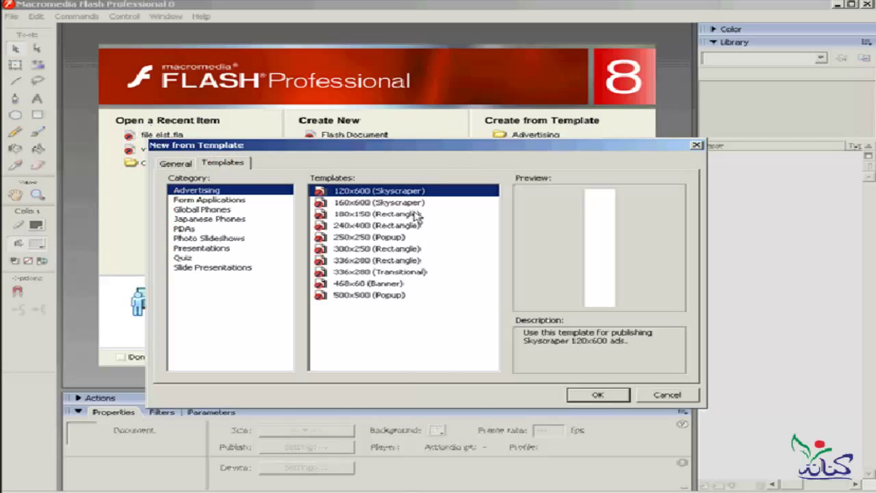
{"action": "left_click", "coordinate": [197, 199]}
{"action": "left_click", "coordinate": [212, 209]}
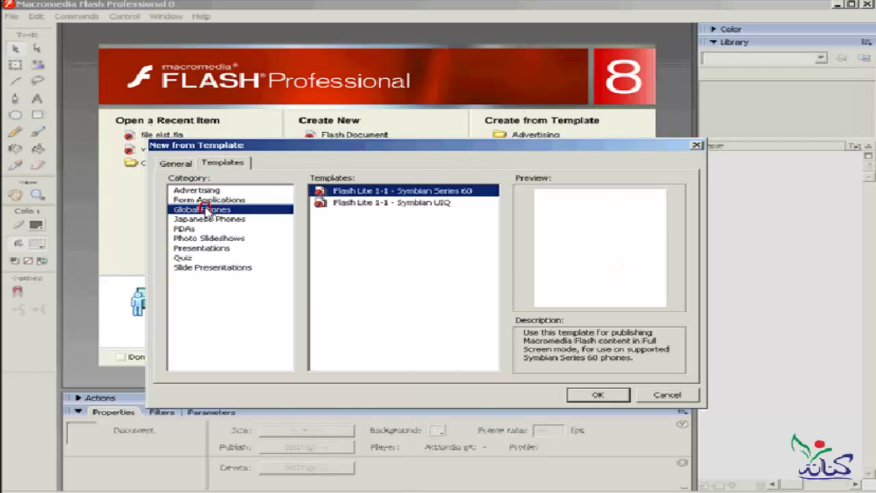
{"action": "left_click", "coordinate": [228, 219]}
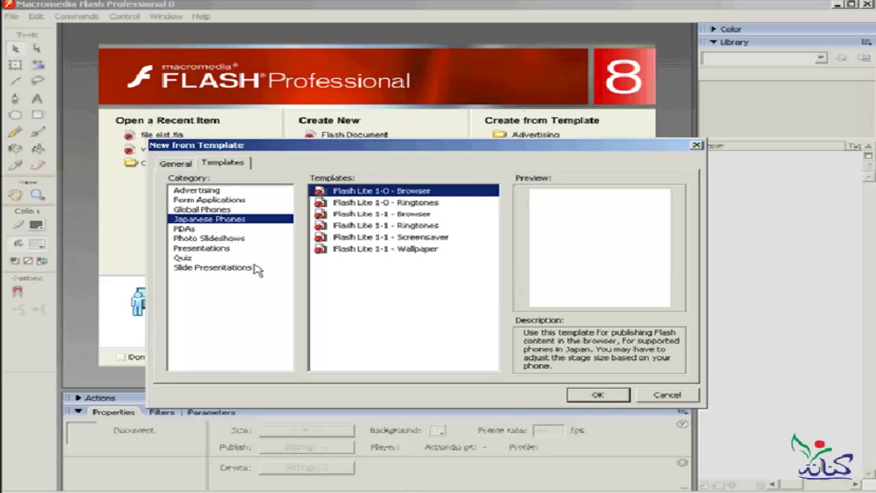
{"action": "left_click", "coordinate": [166, 163]}
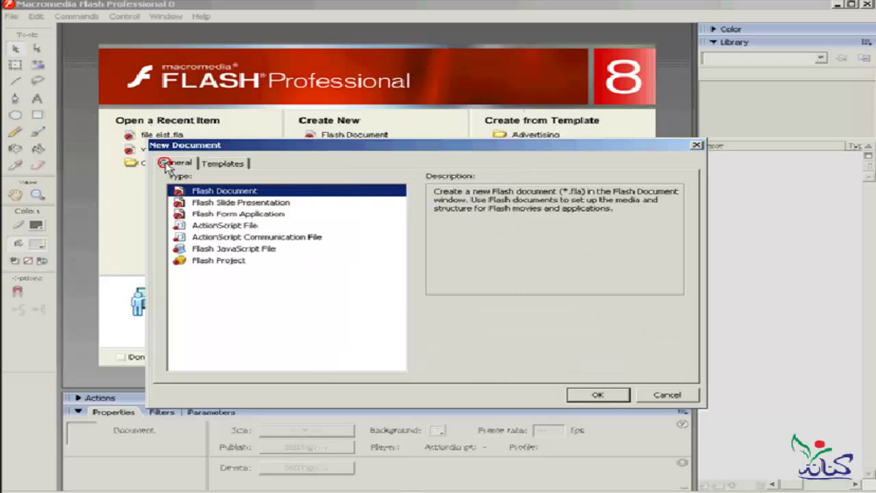
{"action": "double_click", "coordinate": [264, 191]}
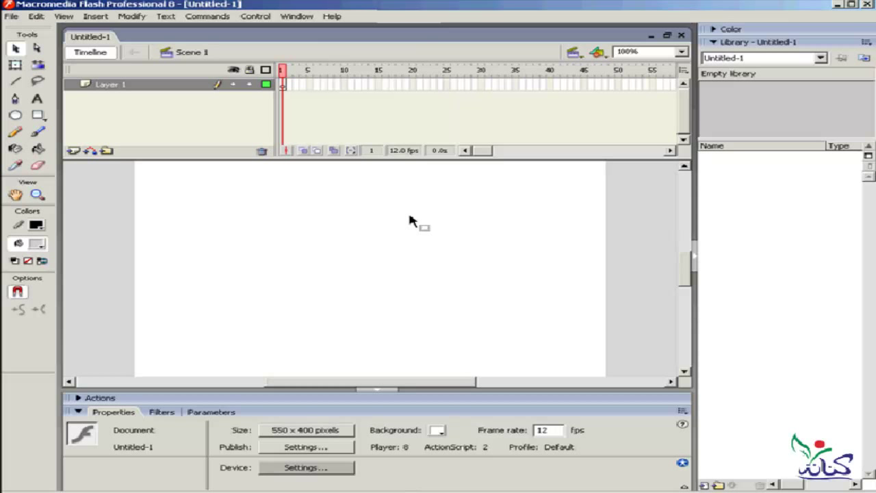
Open the Window menu to reach the Workspace Layout submenu.
{"action": "left_click", "coordinate": [297, 19]}
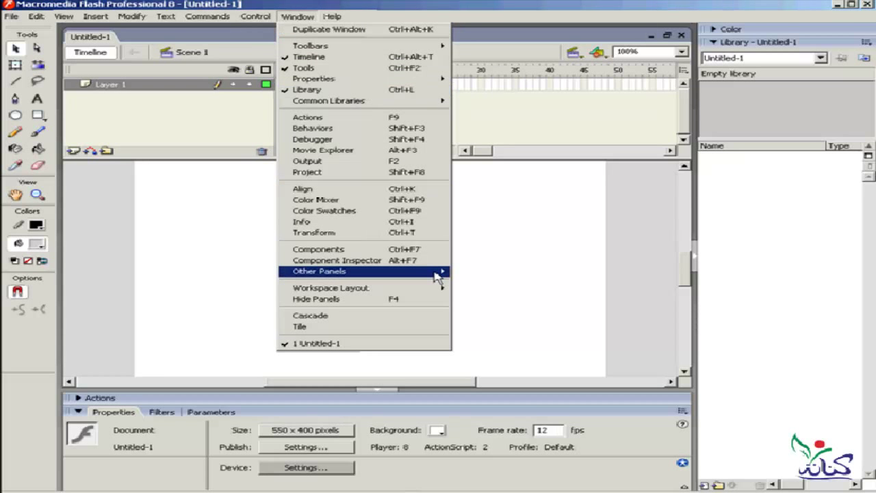
{"action": "mouse_move", "coordinate": [330, 288]}
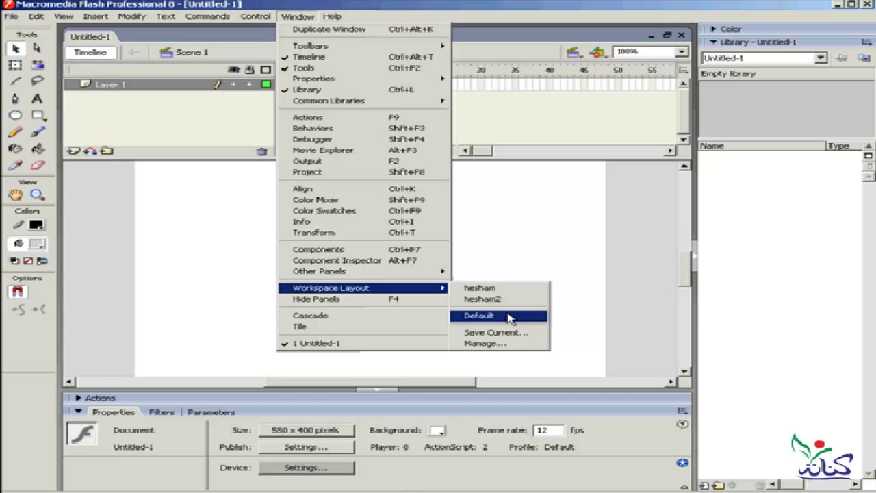
Apply the Default workspace layout, then switch back to the custom hesham2 layout.
{"action": "left_click", "coordinate": [509, 315]}
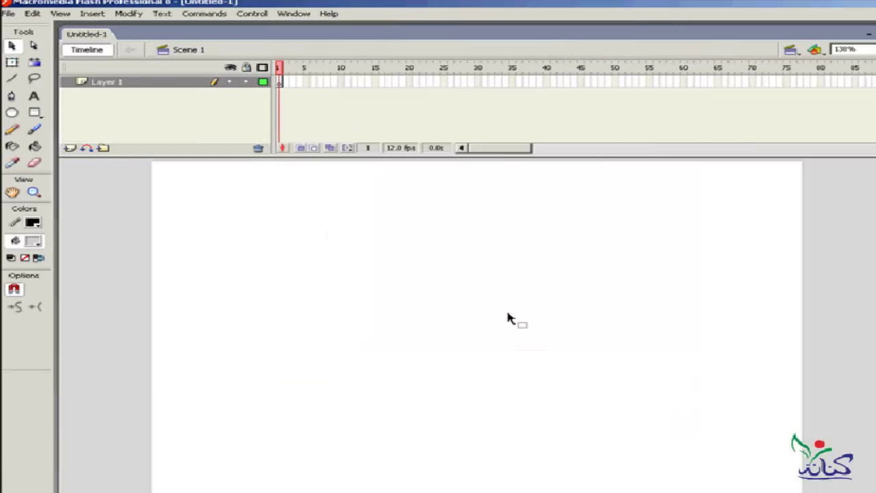
{"action": "left_click", "coordinate": [221, 389]}
{"action": "left_click", "coordinate": [291, 15]}
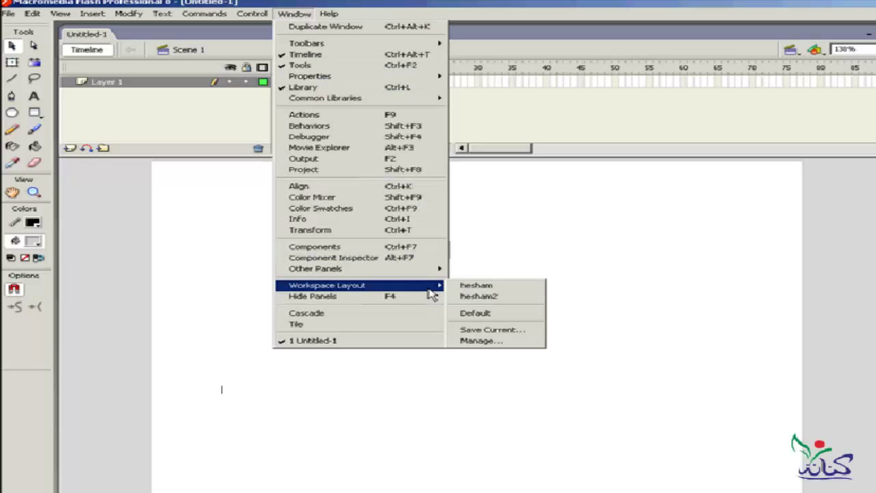
{"action": "left_click", "coordinate": [490, 296]}
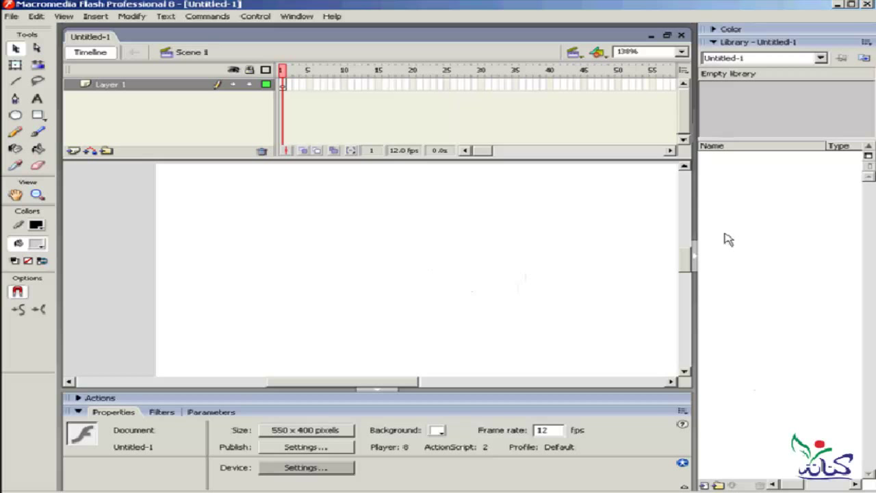
{"action": "left_click", "coordinate": [715, 43]}
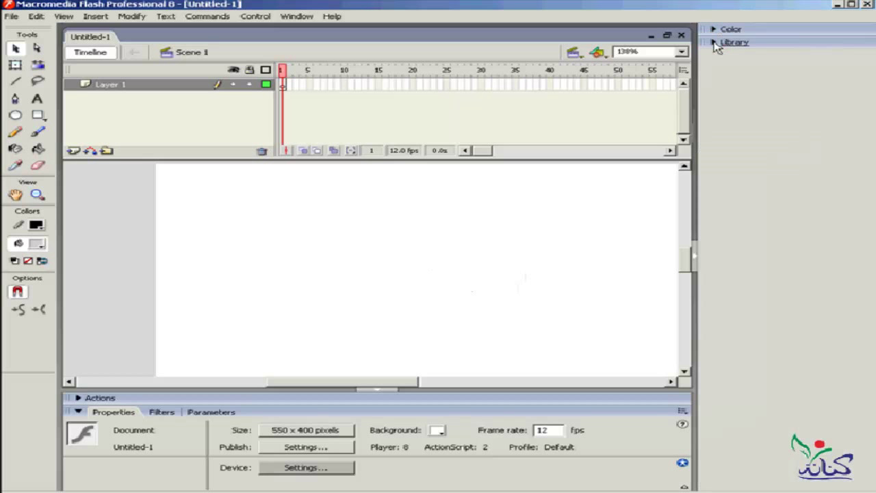
{"action": "left_click", "coordinate": [714, 43]}
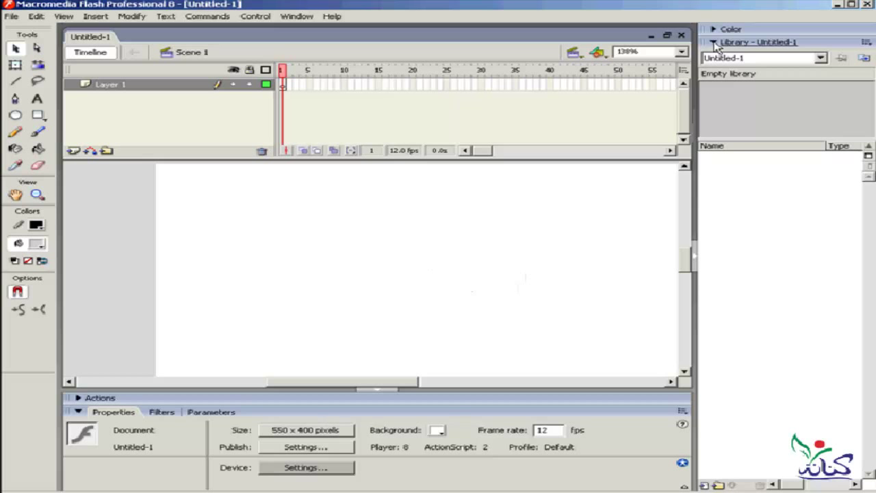
{"action": "left_click", "coordinate": [713, 30]}
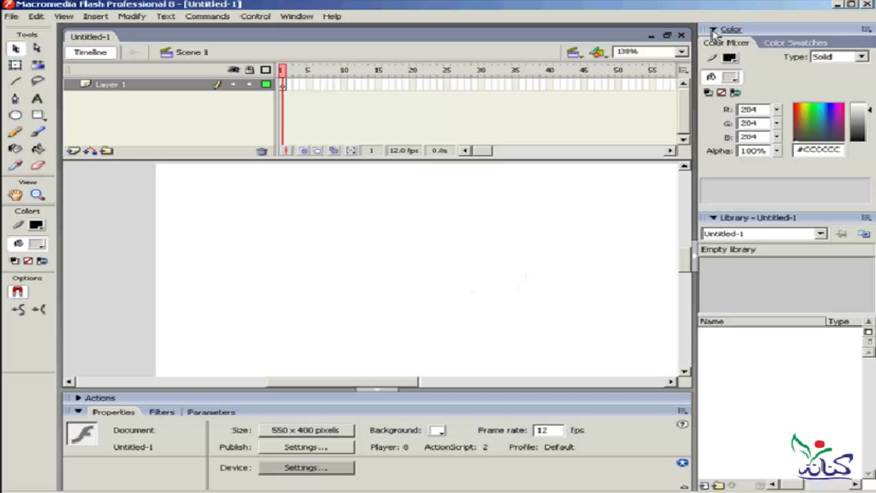
{"action": "left_click", "coordinate": [713, 31]}
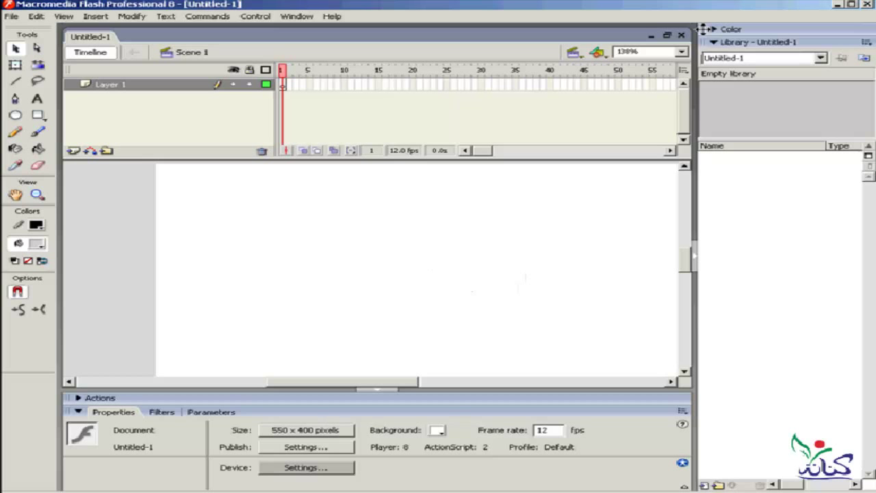
Dock the Color panel in its own column left of the Library and expand it.
{"action": "mouse_move", "coordinate": [703, 29]}
{"action": "left_mouse_down"}
{"action": "mouse_move", "coordinate": [447, 194]}
{"action": "mouse_move", "coordinate": [509, 189]}
{"action": "left_mouse_up"}
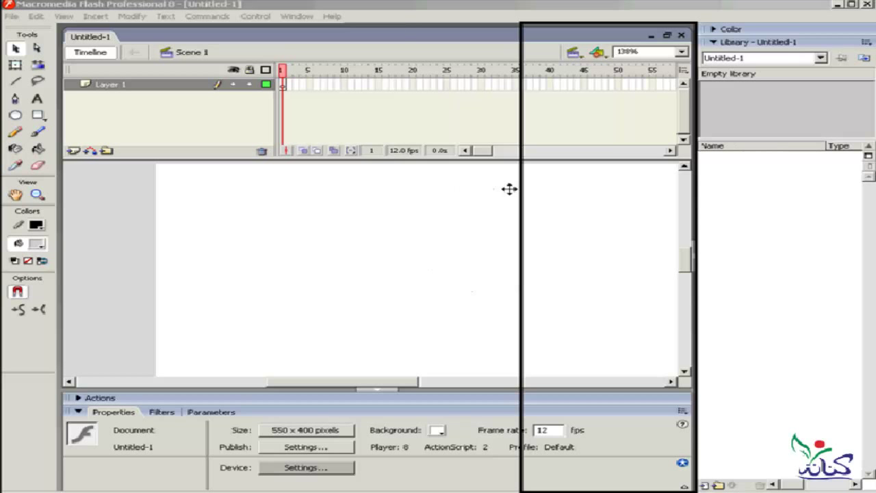
{"action": "left_click_drag", "start_coordinate": [510, 189], "coordinate": [509, 189]}
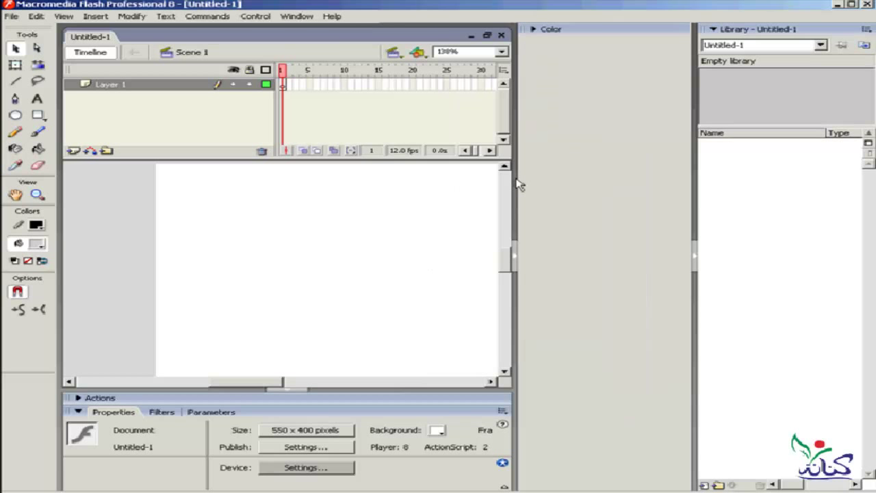
{"action": "left_click", "coordinate": [540, 29]}
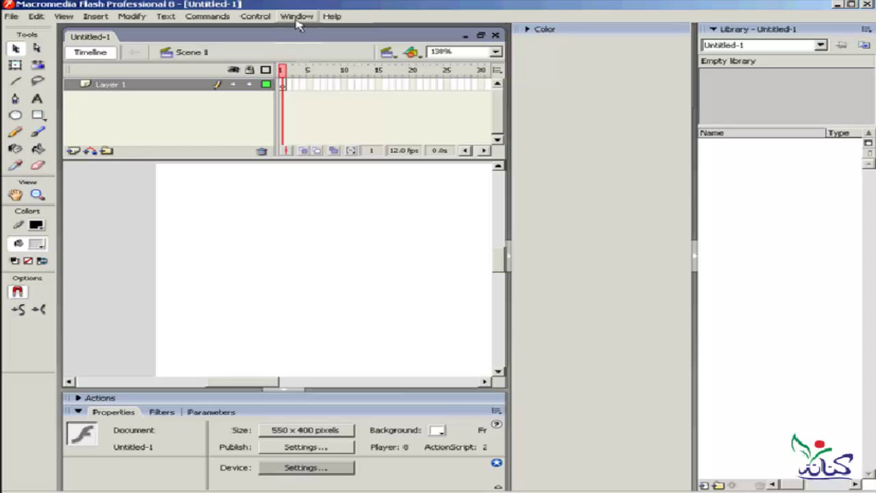
Reapply the hesham2 workspace layout so the Color panel returns above the Library.
{"action": "left_click", "coordinate": [297, 17]}
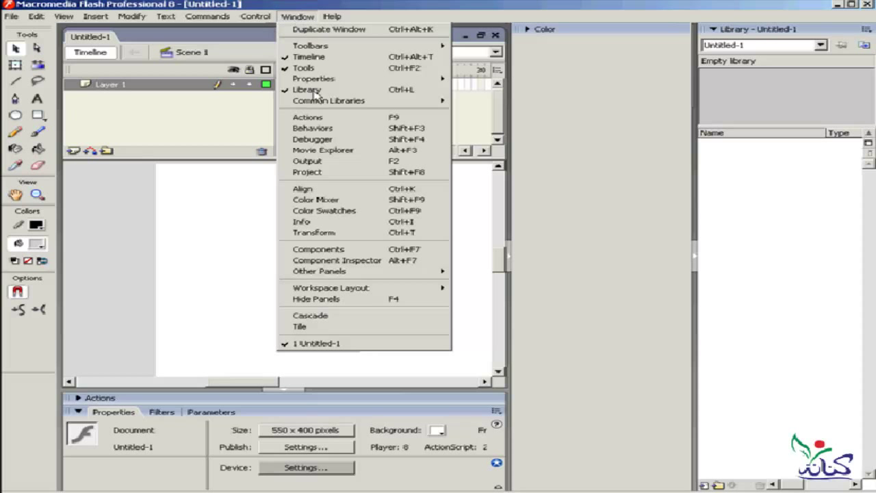
{"action": "mouse_move", "coordinate": [331, 288]}
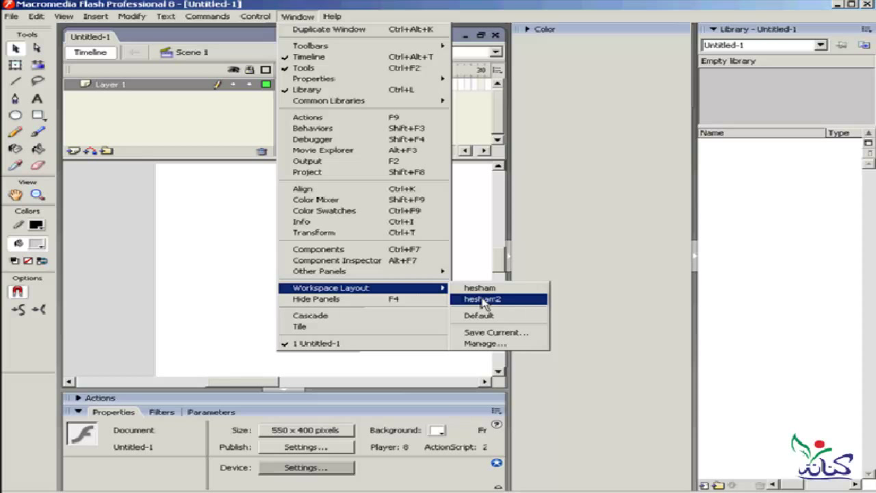
{"action": "left_click", "coordinate": [483, 300]}
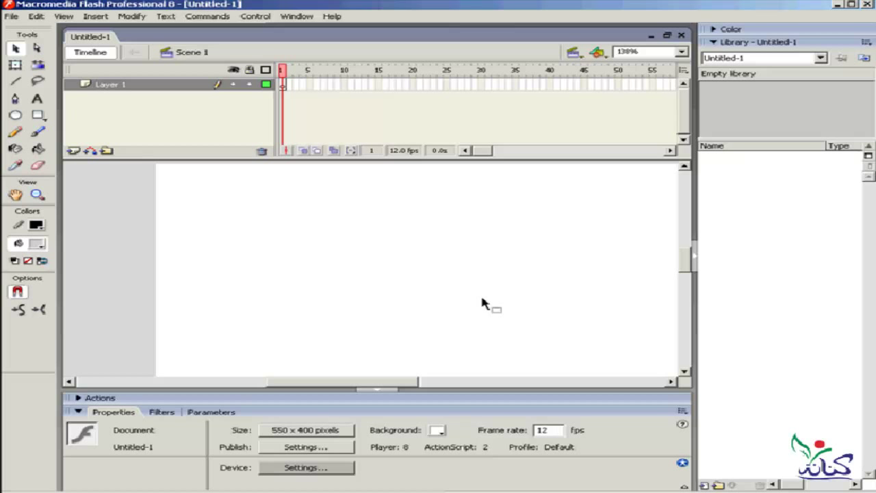
{"action": "left_click", "coordinate": [297, 16]}
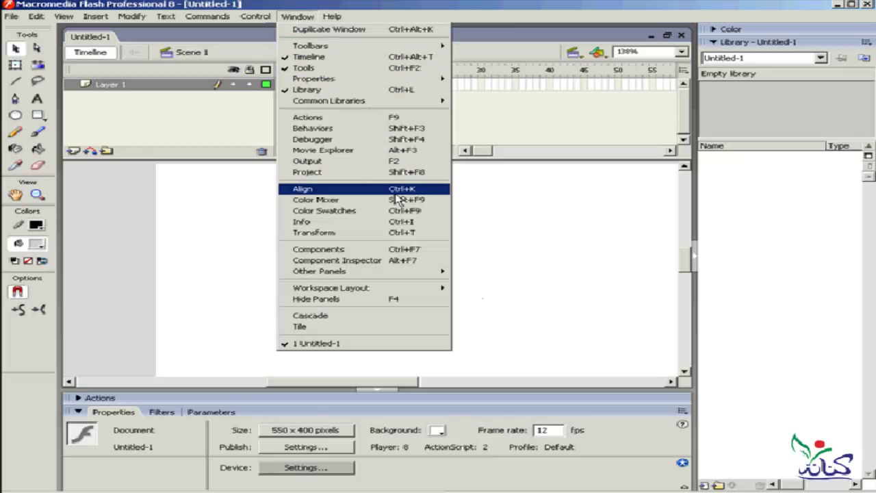
{"action": "mouse_move", "coordinate": [331, 288]}
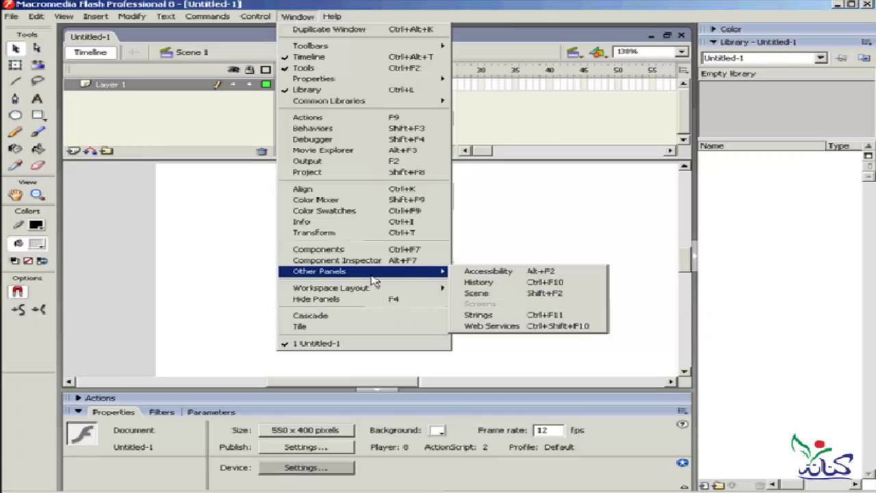
Close the Window menu without opening any panel.
{"action": "left_click", "coordinate": [409, 118]}
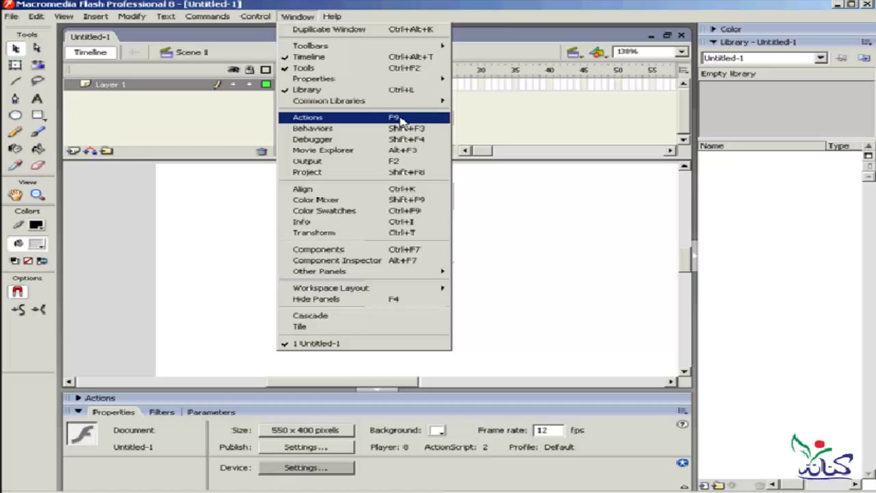
{"action": "left_click", "coordinate": [296, 16]}
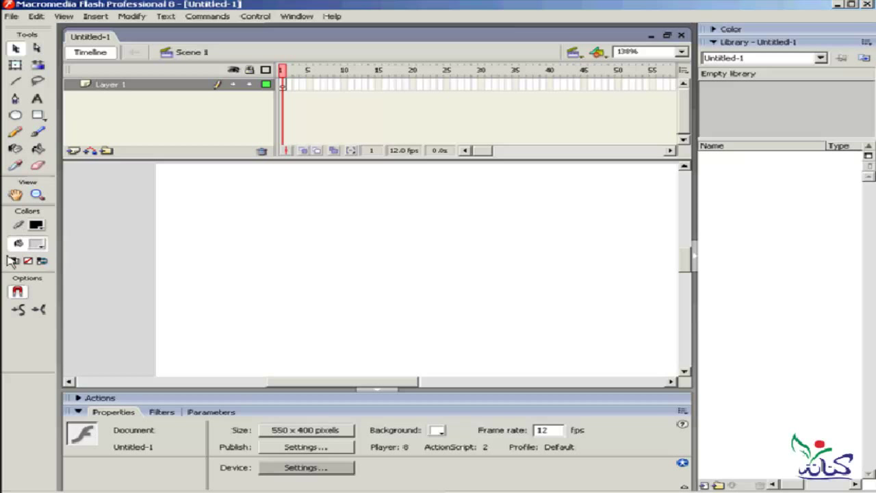
Select the Subselection then Free Transform tool and turn on Snap to Objects.
{"action": "left_click", "coordinate": [16, 245]}
{"action": "left_click", "coordinate": [39, 49]}
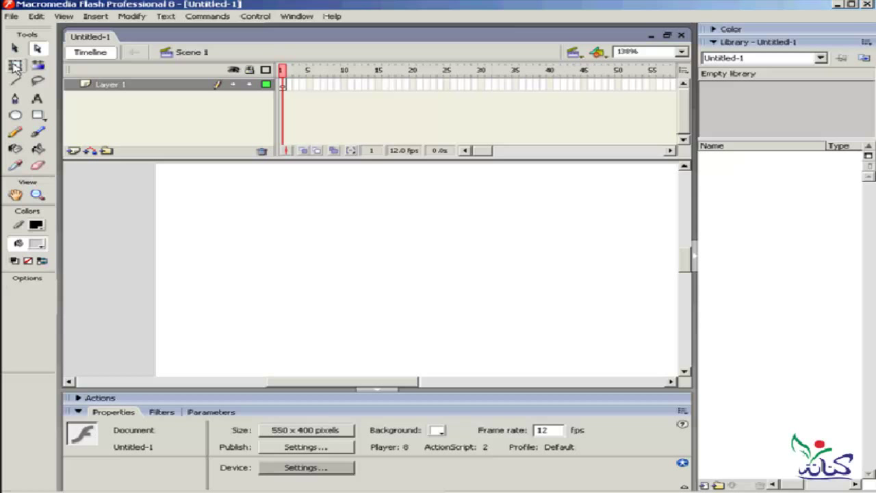
{"action": "left_click", "coordinate": [15, 66]}
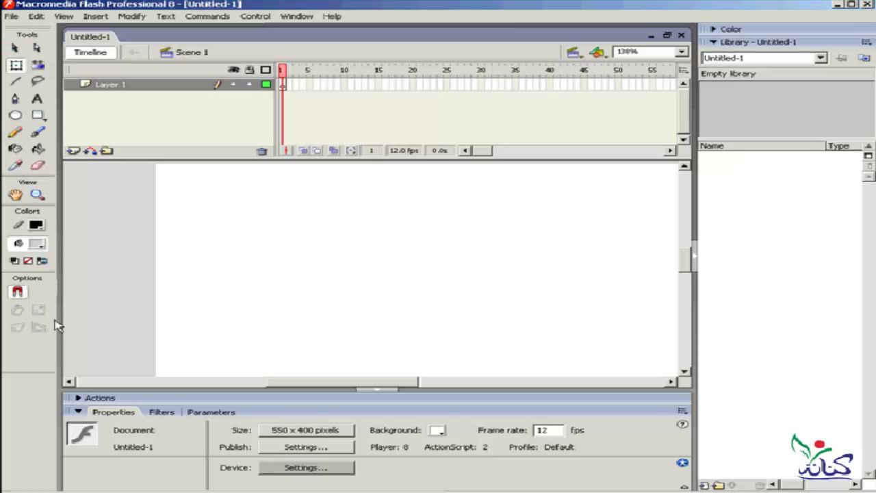
{"action": "left_click", "coordinate": [19, 292]}
{"action": "left_click", "coordinate": [12, 17]}
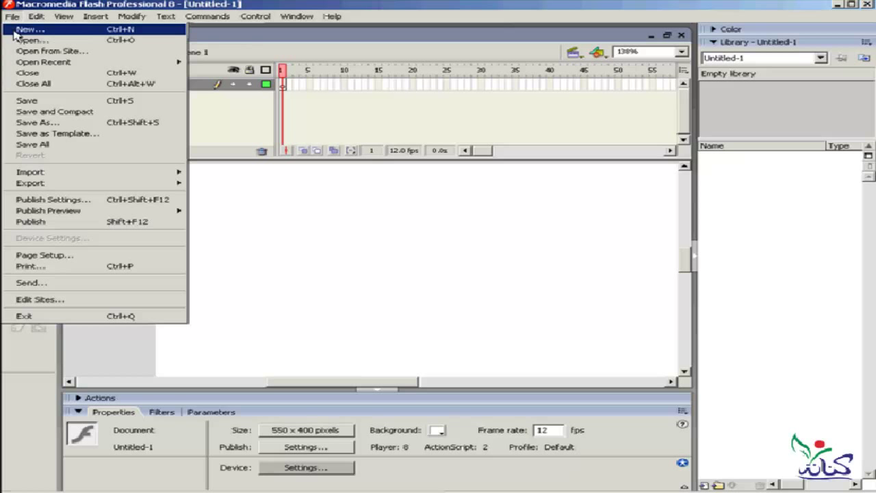
Create a second blank document, Untitled-2, then close both Untitled-1 and Untitled-2.
{"action": "left_click", "coordinate": [17, 31]}
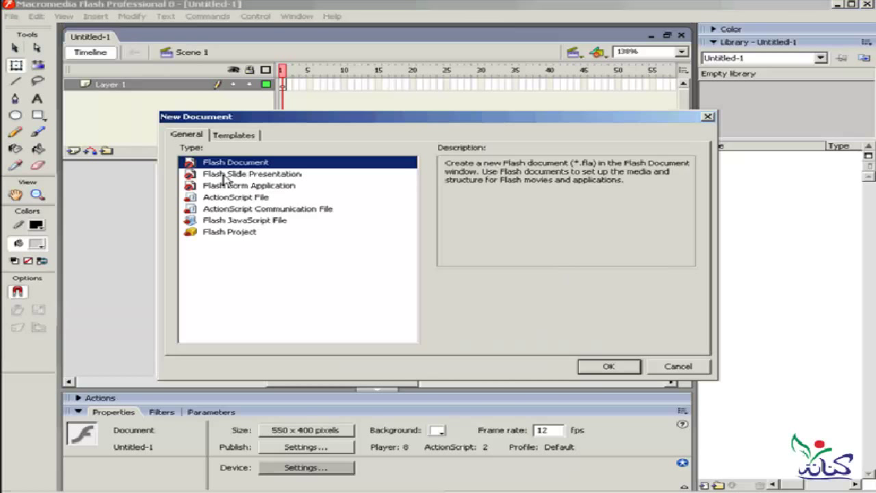
{"action": "double_click", "coordinate": [227, 163]}
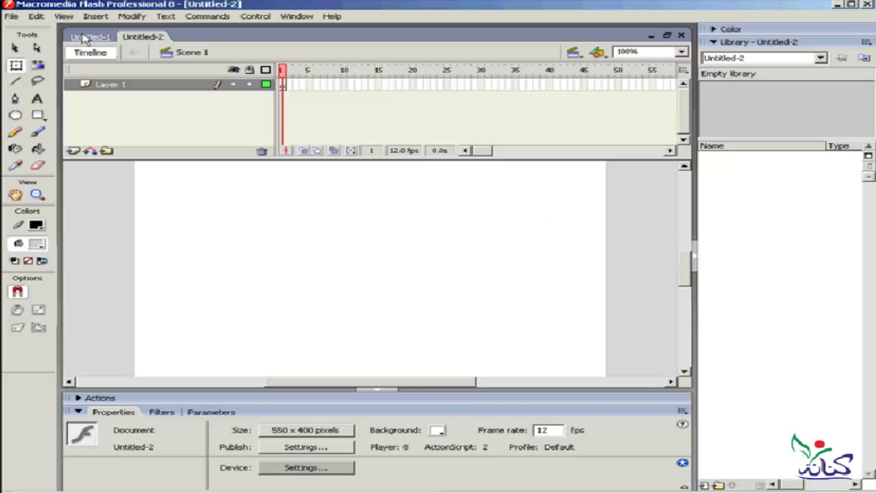
{"action": "left_click", "coordinate": [85, 37]}
{"action": "left_click", "coordinate": [142, 36]}
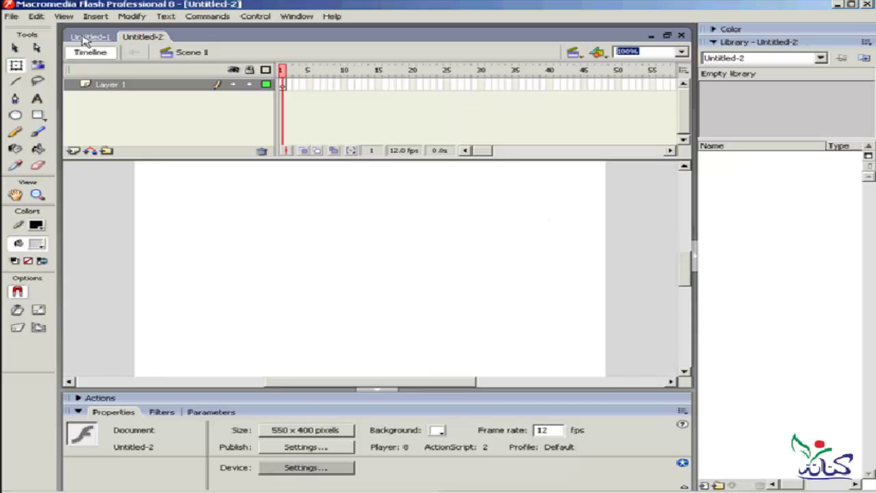
{"action": "left_click", "coordinate": [87, 37]}
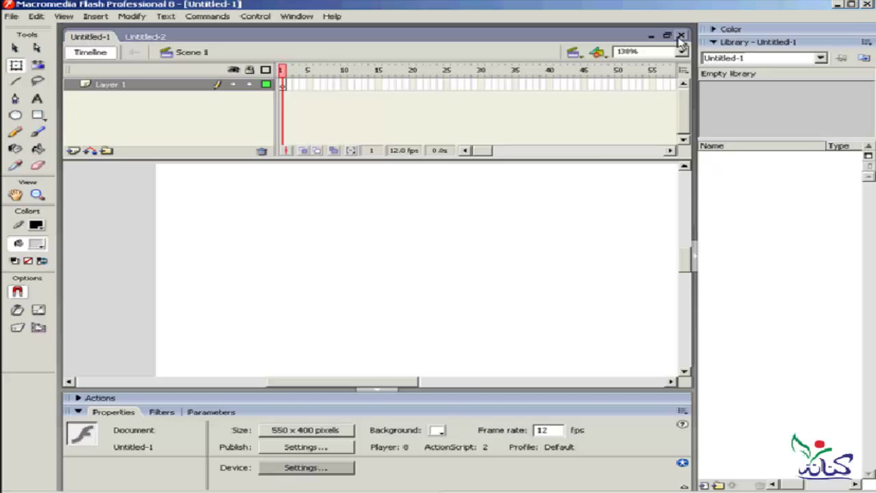
{"action": "left_click", "coordinate": [681, 35]}
{"action": "left_click", "coordinate": [680, 36]}
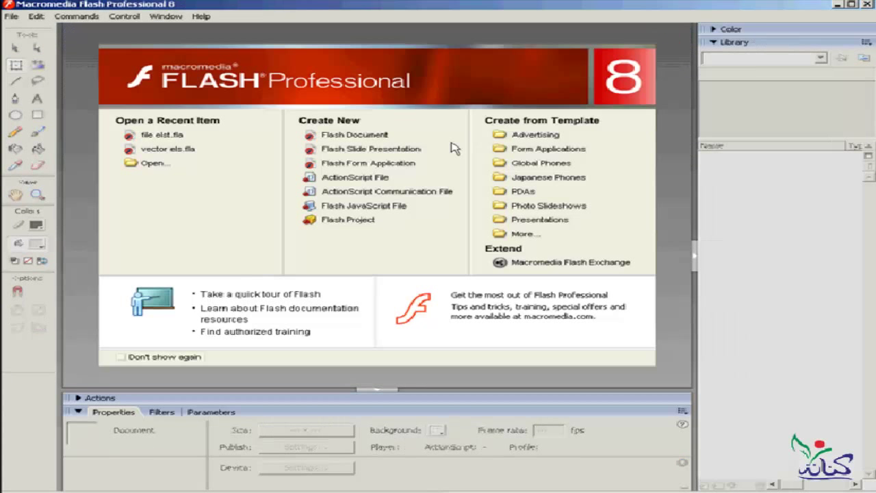
{"action": "left_click", "coordinate": [159, 135]}
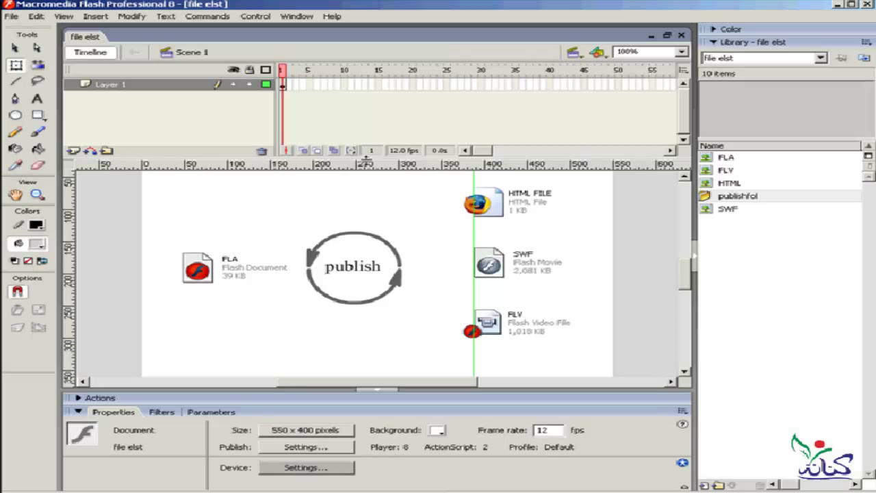
{"action": "left_click", "coordinate": [12, 16]}
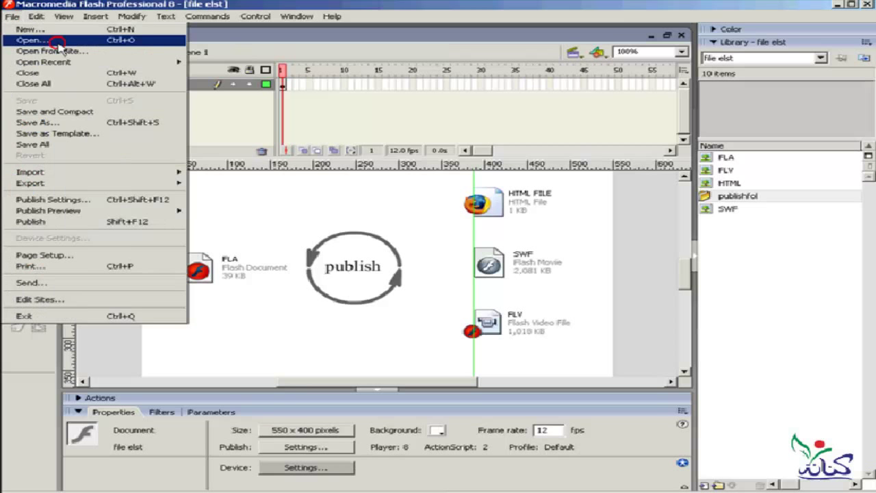
{"action": "left_click", "coordinate": [55, 40]}
{"action": "left_click", "coordinate": [126, 133]}
{"action": "left_click", "coordinate": [442, 256]}
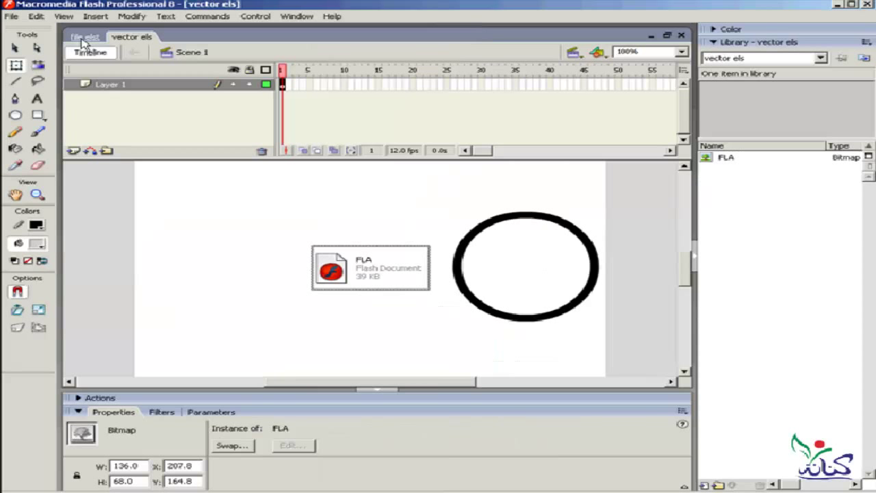
{"action": "left_click", "coordinate": [83, 38]}
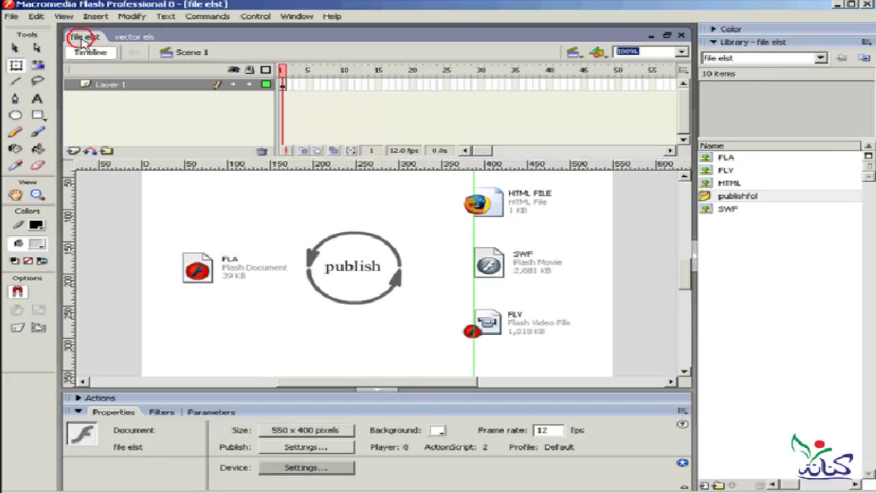
{"action": "left_click", "coordinate": [145, 39]}
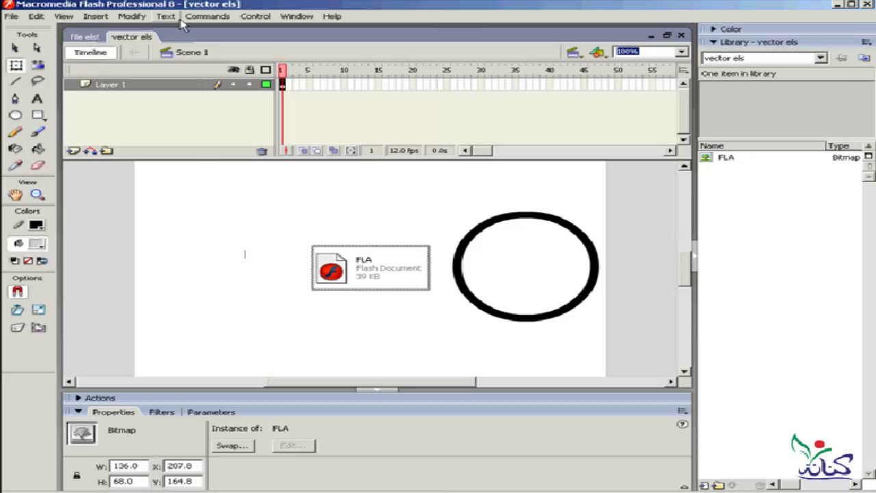
{"action": "right_click", "coordinate": [325, 271]}
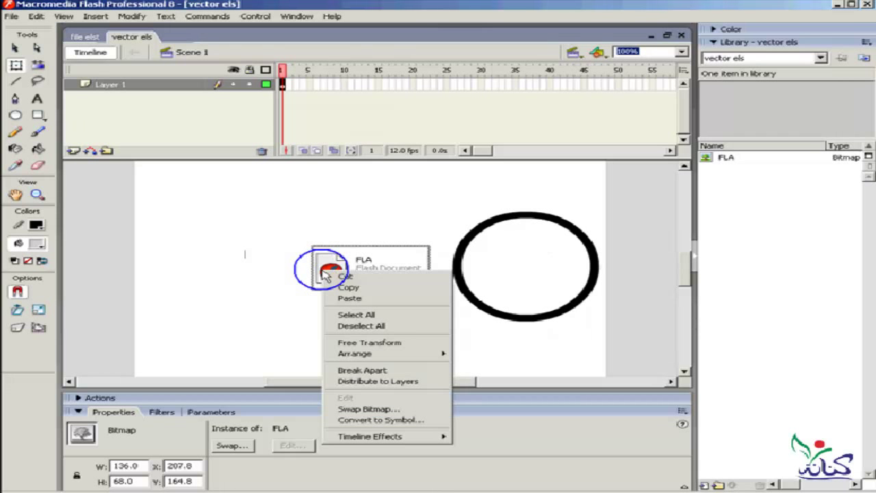
{"action": "left_click", "coordinate": [349, 287]}
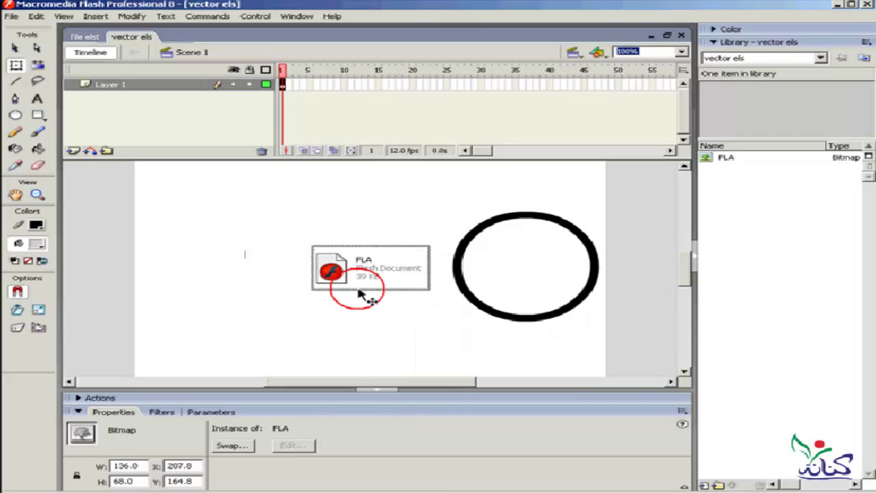
{"action": "left_click", "coordinate": [94, 38]}
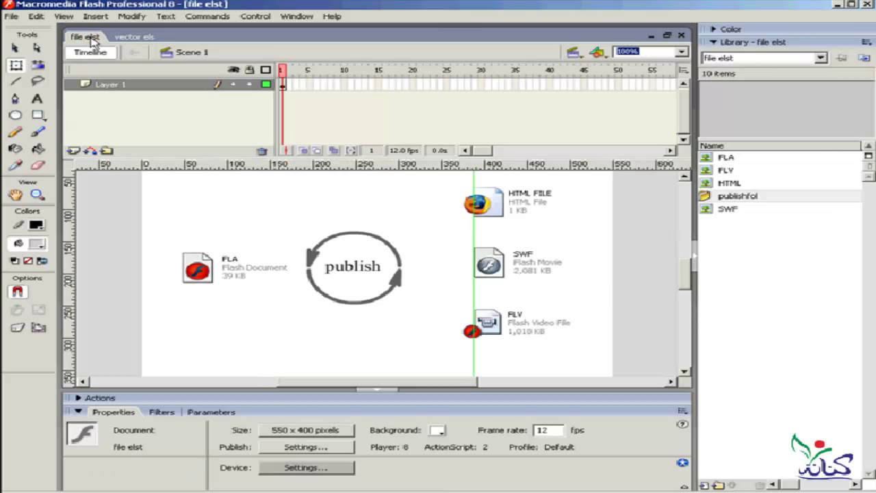
{"action": "right_click", "coordinate": [255, 200]}
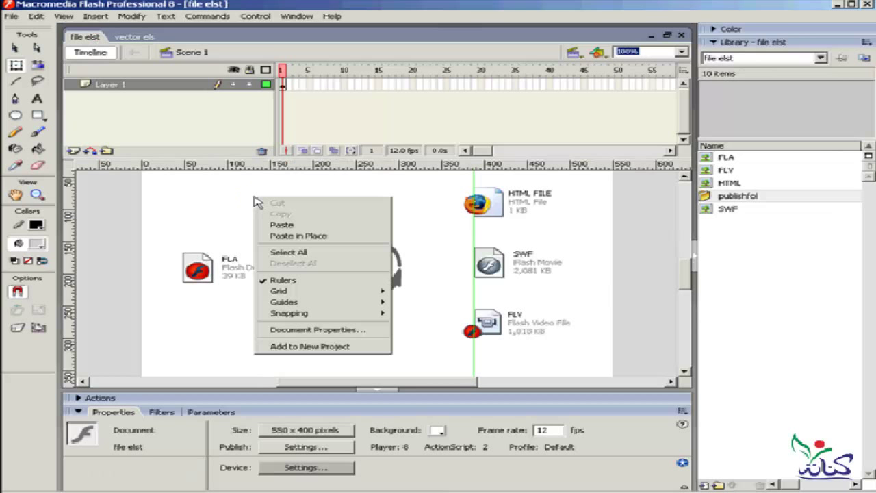
{"action": "left_click", "coordinate": [300, 228]}
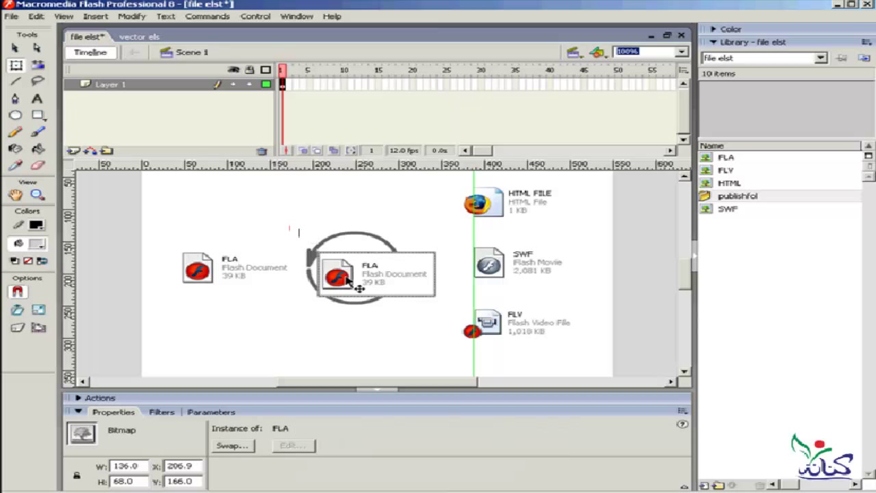
{"action": "left_click_drag", "start_coordinate": [346, 280], "coordinate": [224, 212]}
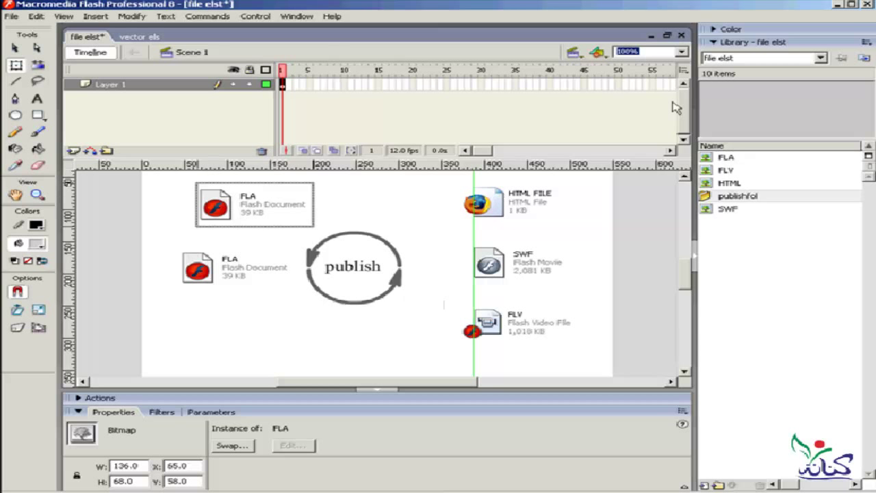
{"action": "left_click", "coordinate": [682, 35]}
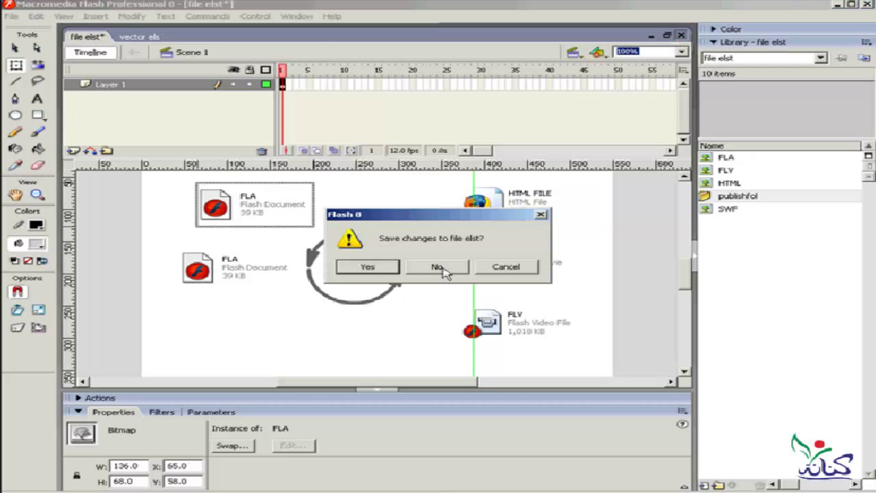
{"action": "left_click", "coordinate": [442, 268]}
{"action": "left_click", "coordinate": [681, 35]}
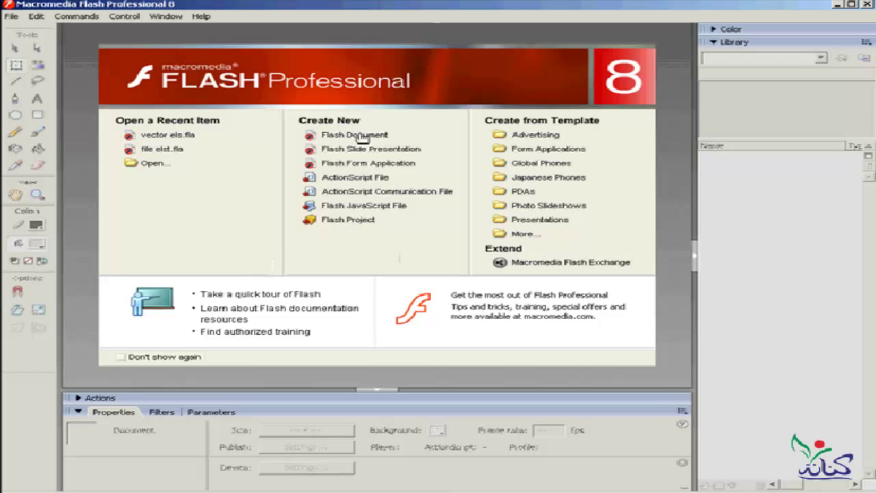
Create blank document Untitled-3 from the Start Page and view its 550 x 400 Document Properties.
{"action": "left_click", "coordinate": [355, 134]}
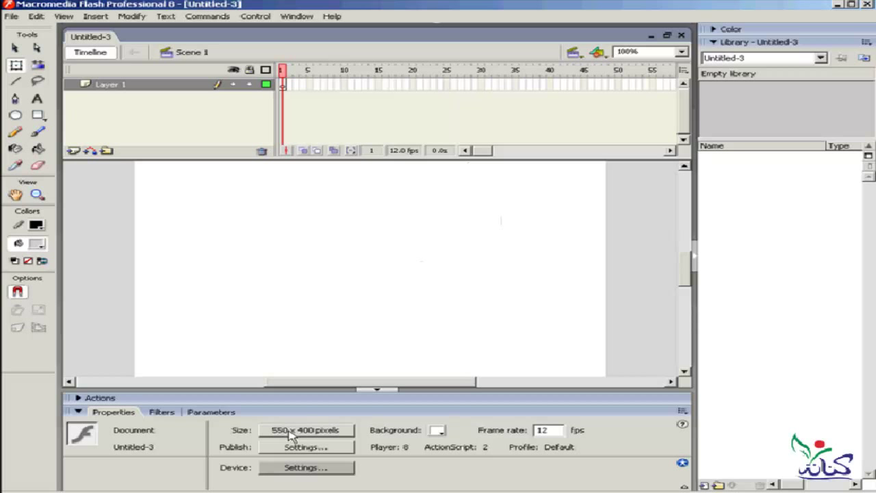
{"action": "left_click", "coordinate": [291, 432]}
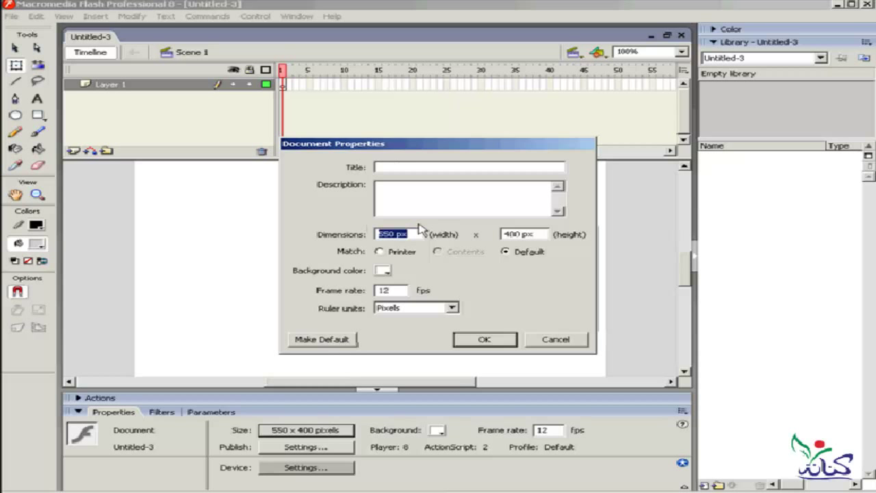
Dismiss the open properties dialog, then resize the stage to 100 × 50 pixels.
{"action": "left_click", "coordinate": [581, 344]}
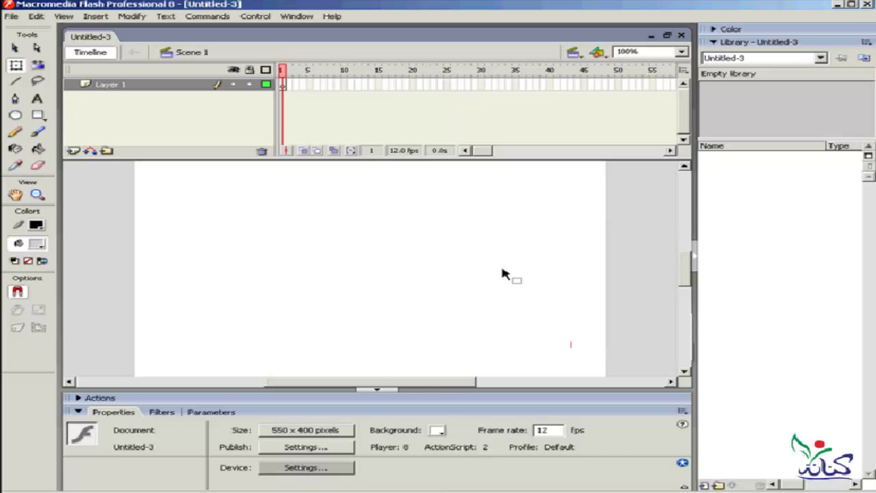
{"action": "left_click", "coordinate": [293, 436]}
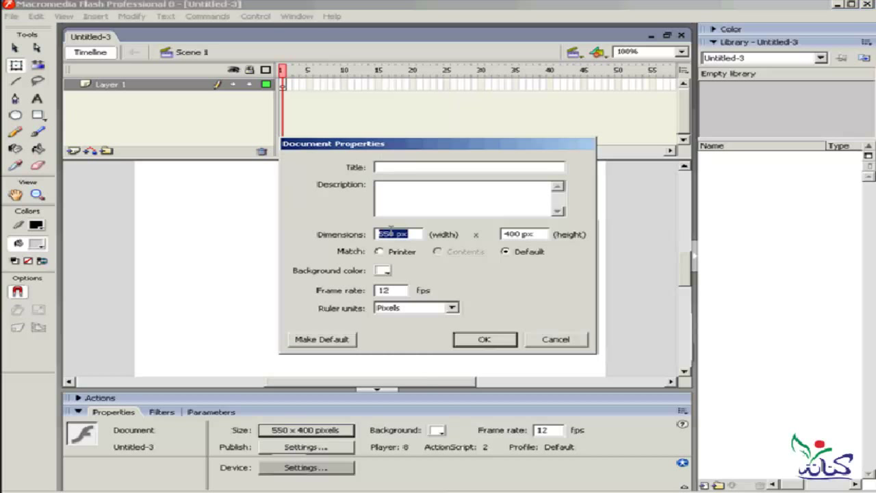
{"action": "left_click_drag", "start_coordinate": [396, 234], "coordinate": [375, 237]}
{"action": "type", "text": "100"}
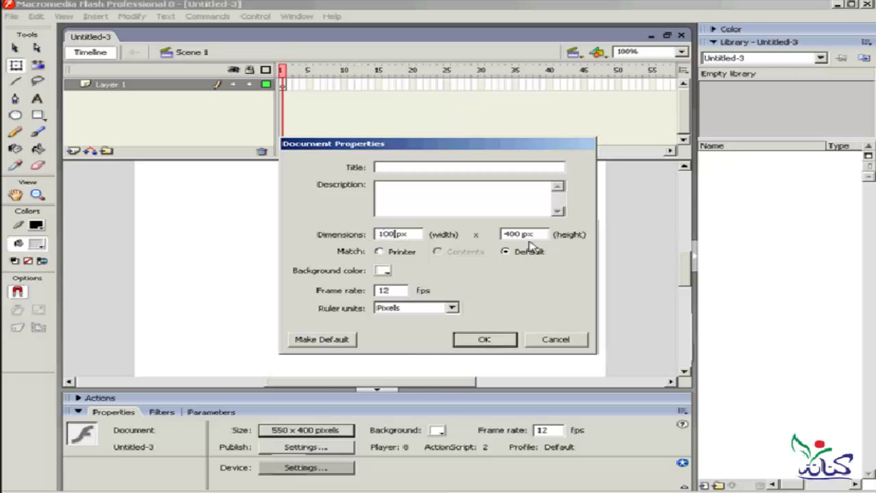
{"action": "left_click_drag", "start_coordinate": [519, 234], "coordinate": [481, 238]}
{"action": "type", "text": "50"}
{"action": "left_click", "coordinate": [487, 340]}
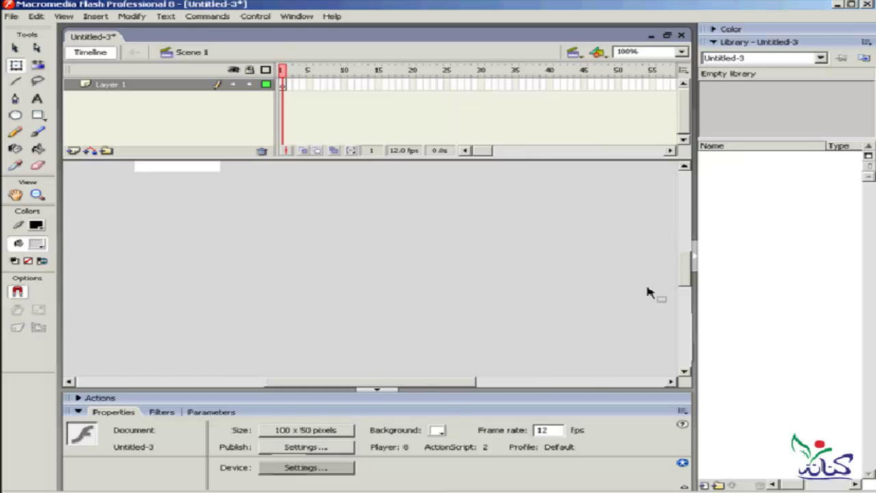
Resize the stage again, this time to 300 × 150 pixels.
{"action": "left_click", "coordinate": [176, 170]}
{"action": "left_click", "coordinate": [306, 431]}
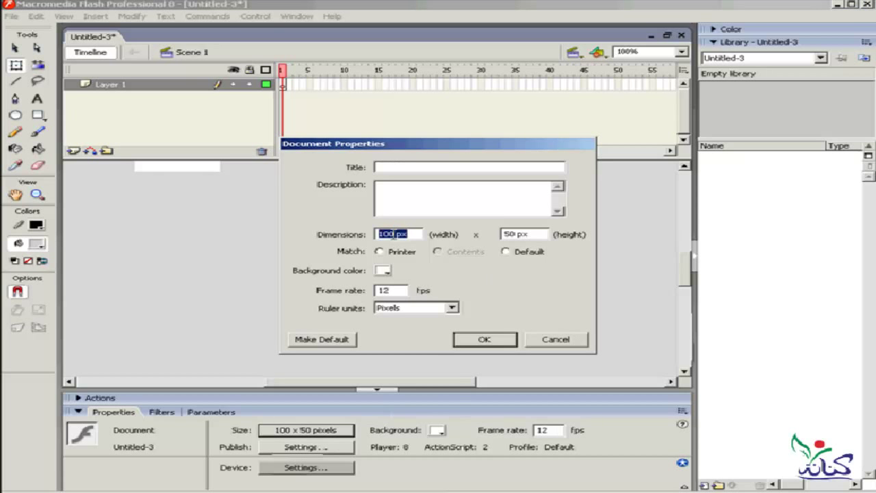
{"action": "type", "text": "300"}
{"action": "double_click", "coordinate": [506, 234]}
{"action": "type", "text": "150"}
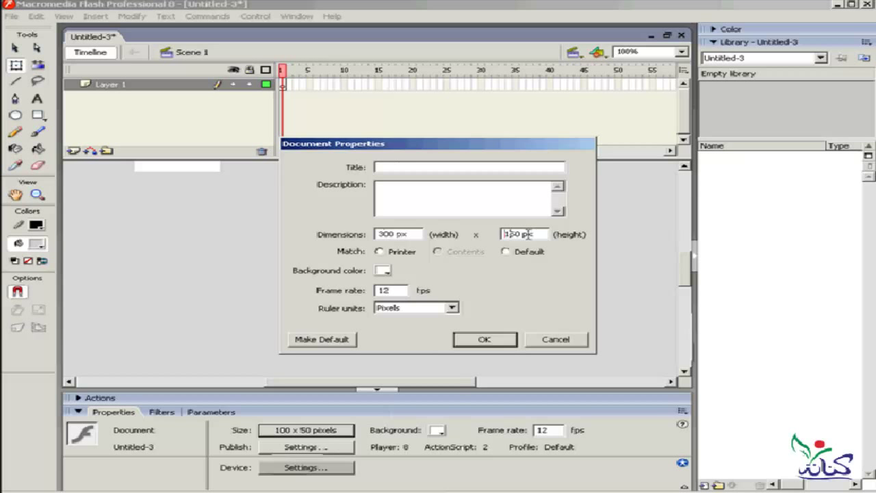
{"action": "left_click", "coordinate": [491, 338]}
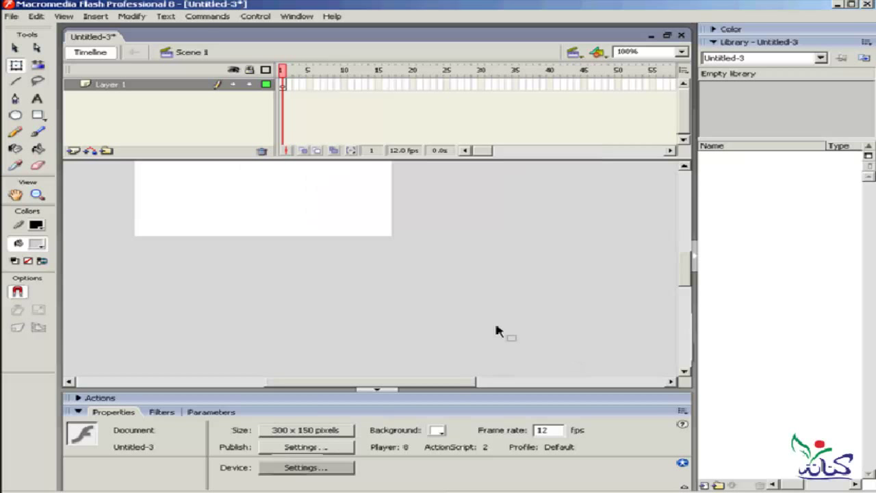
Reopen Document Properties and cancel, leaving the 300 × 150 stage unchanged.
{"action": "left_click_drag", "start_coordinate": [418, 383], "coordinate": [386, 384]}
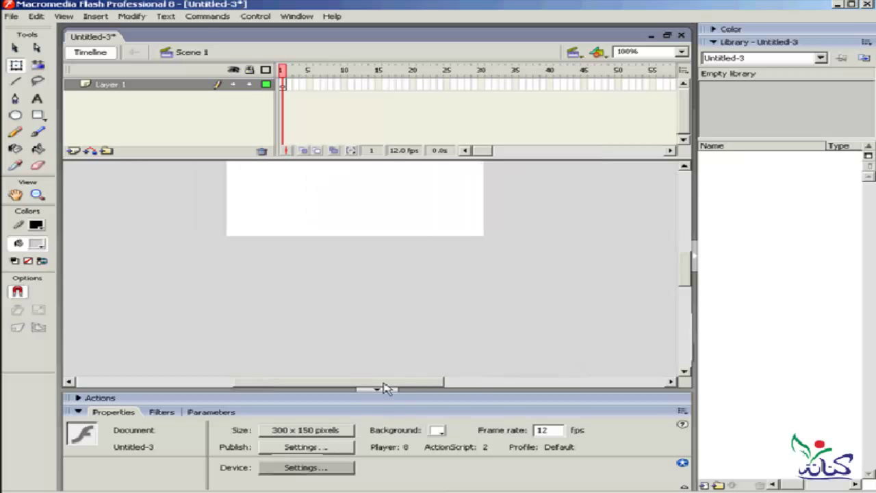
{"action": "left_click", "coordinate": [318, 430]}
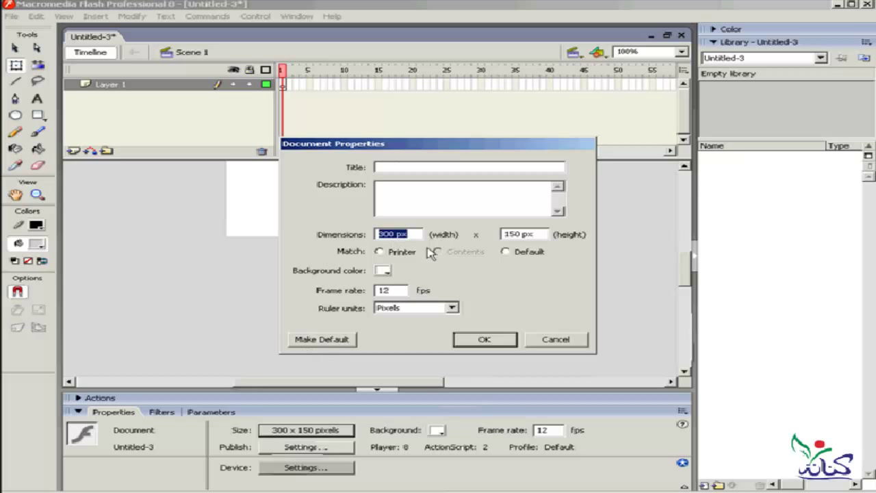
{"action": "left_click", "coordinate": [554, 340]}
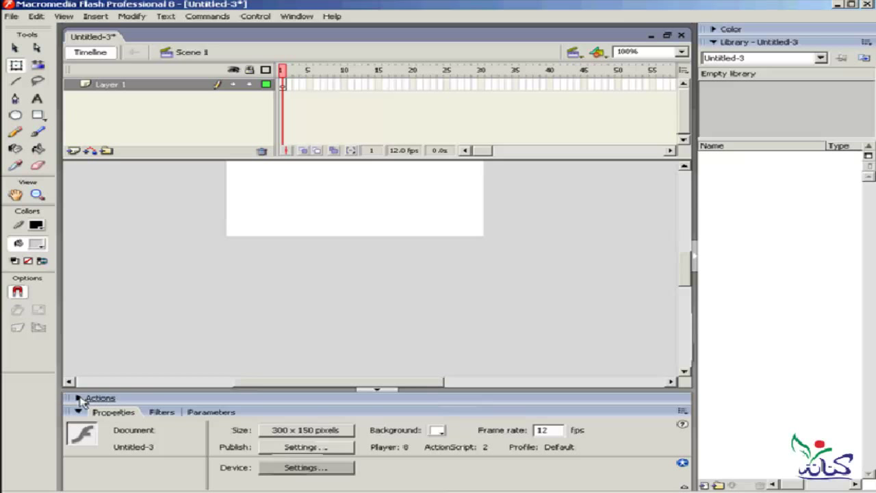
{"action": "left_click", "coordinate": [80, 398]}
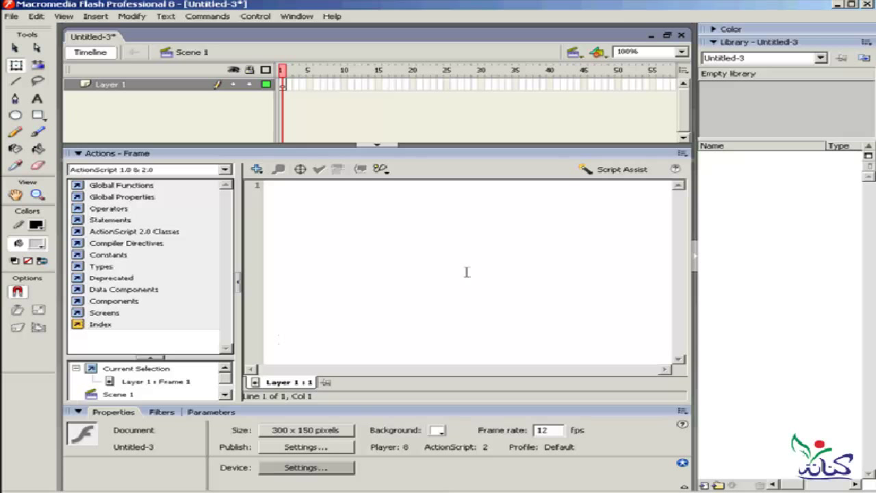
{"action": "left_click", "coordinate": [77, 154]}
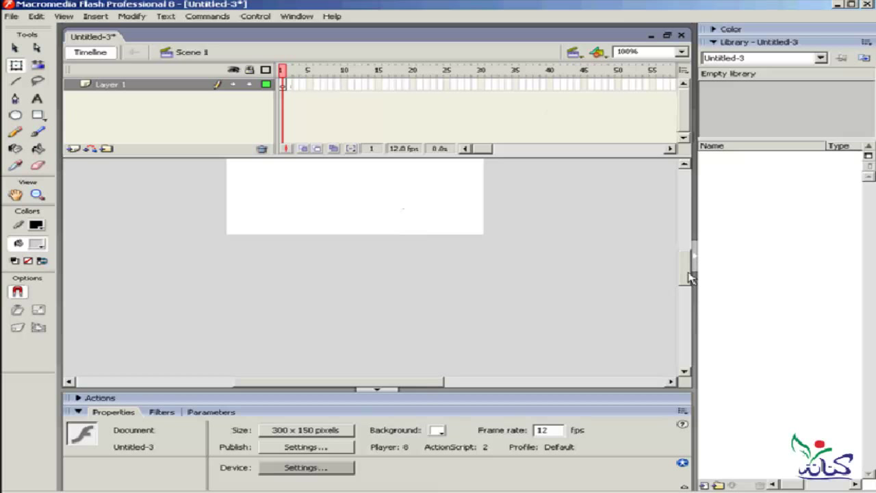
Draw a 33.5 × 33.5 circle with the Oval tool and move it to the stage's right edge.
{"action": "left_click_drag", "start_coordinate": [690, 277], "coordinate": [690, 257]}
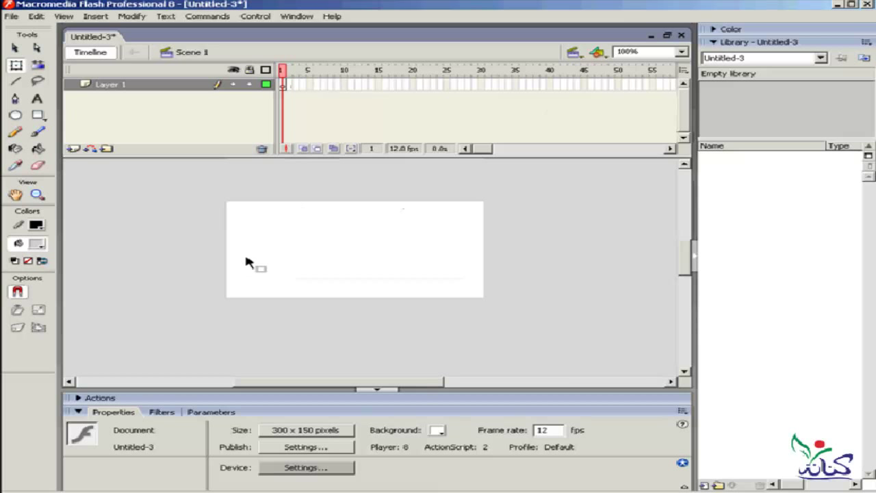
{"action": "left_click", "coordinate": [15, 115]}
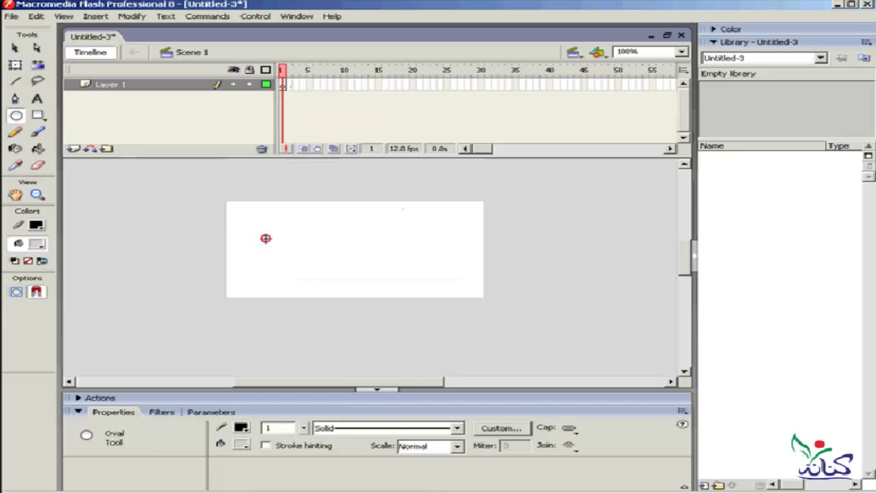
{"action": "left_click_drag", "start_coordinate": [266, 238], "coordinate": [240, 259]}
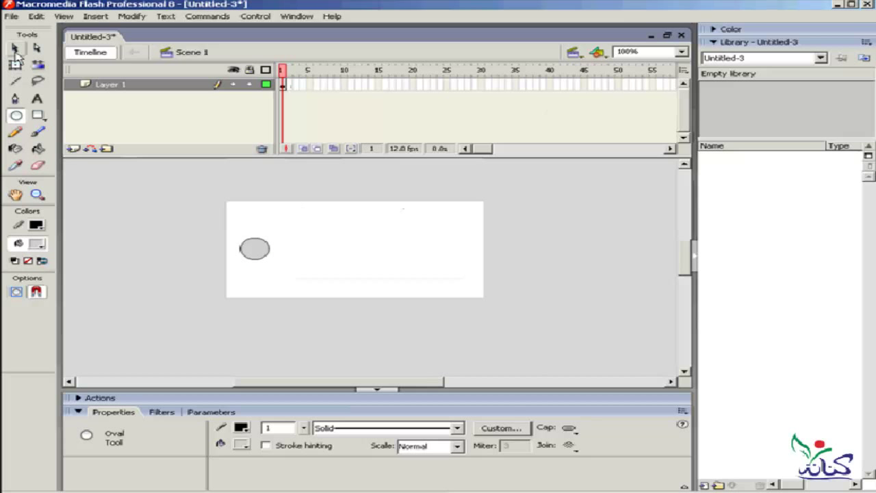
{"action": "left_click", "coordinate": [15, 49]}
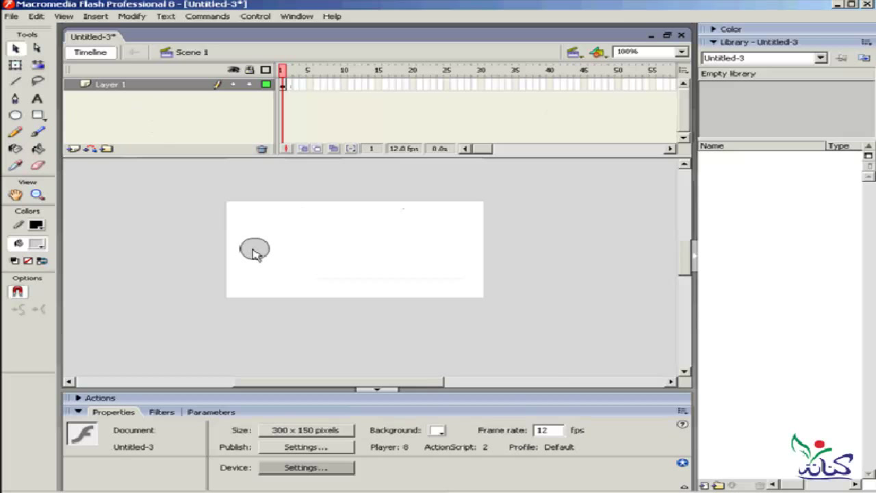
{"action": "left_click_drag", "start_coordinate": [254, 251], "coordinate": [461, 252]}
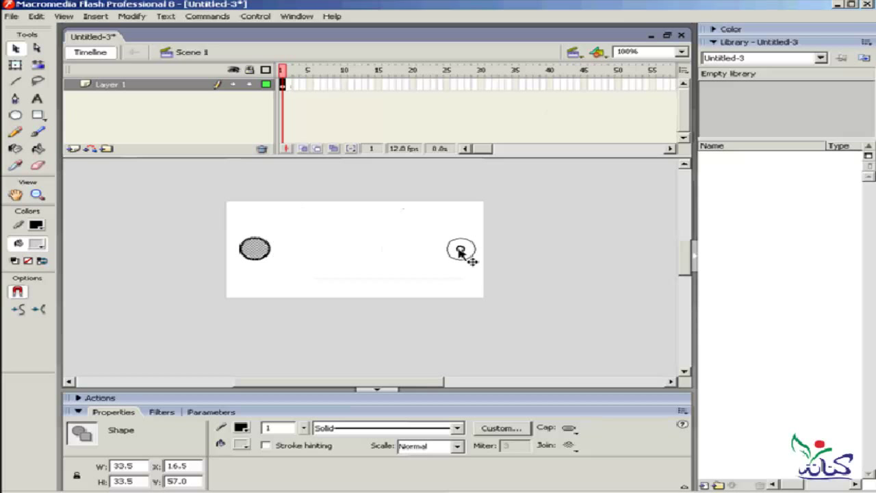
{"action": "left_click_drag", "start_coordinate": [460, 252], "coordinate": [460, 251]}
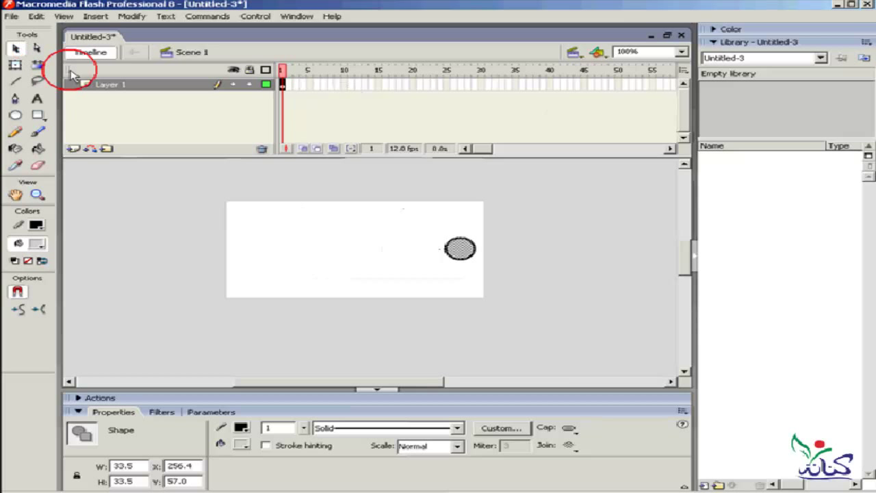
{"action": "left_click", "coordinate": [274, 276]}
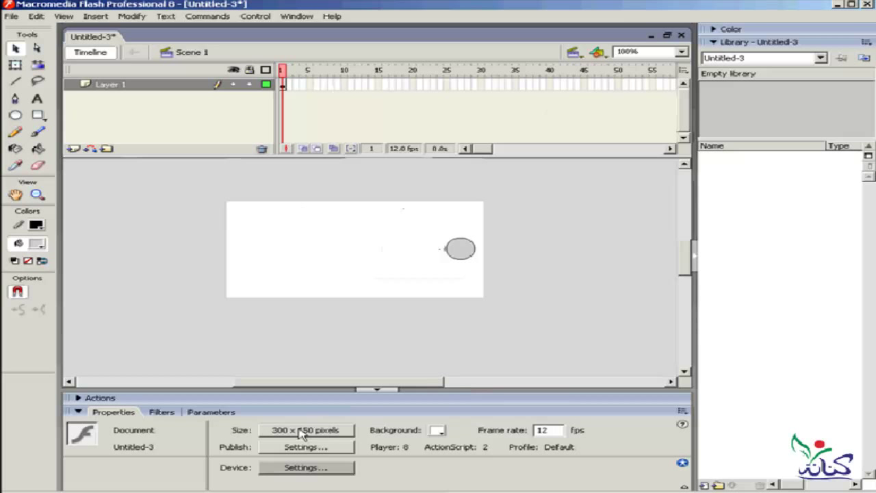
{"action": "left_click", "coordinate": [303, 431]}
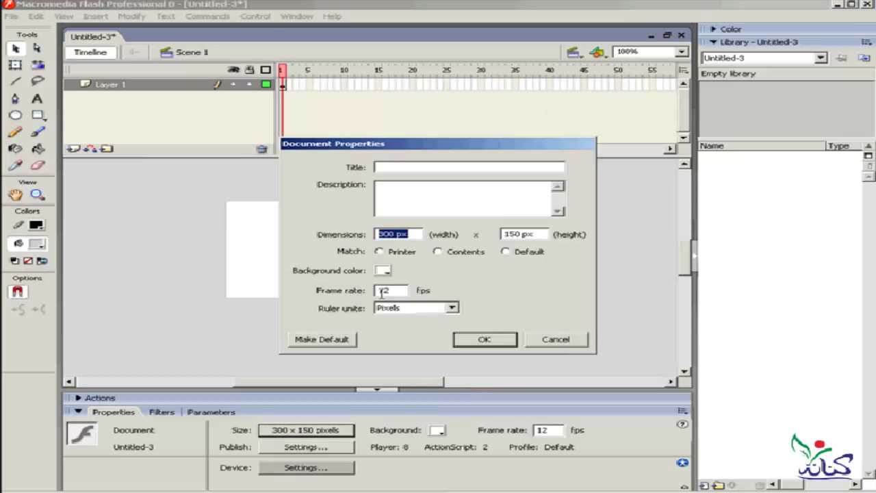
{"action": "left_click_drag", "start_coordinate": [430, 146], "coordinate": [575, 214]}
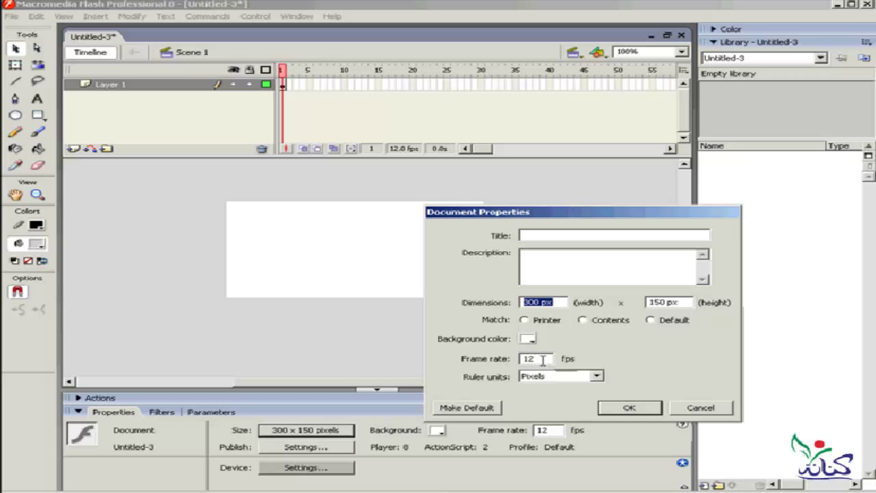
{"action": "left_click", "coordinate": [630, 407]}
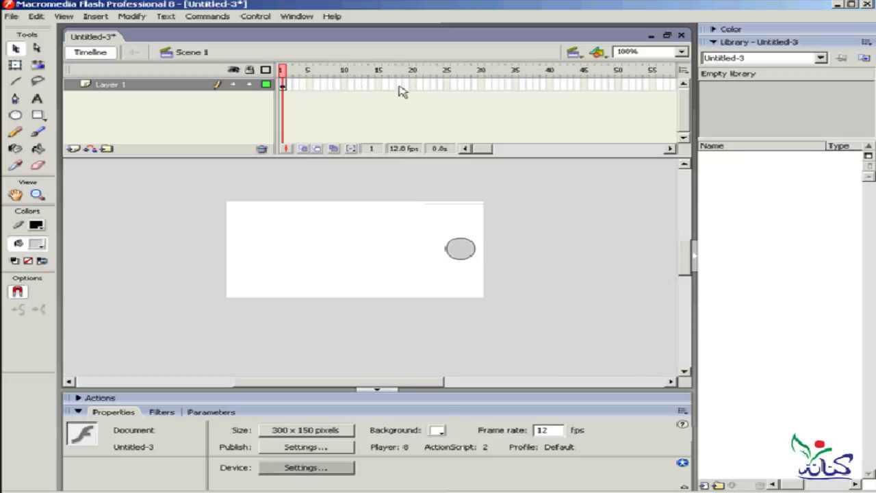
Pick frames 24 and 12 on Layer 1, then select the circle on the stage.
{"action": "left_click", "coordinate": [434, 85]}
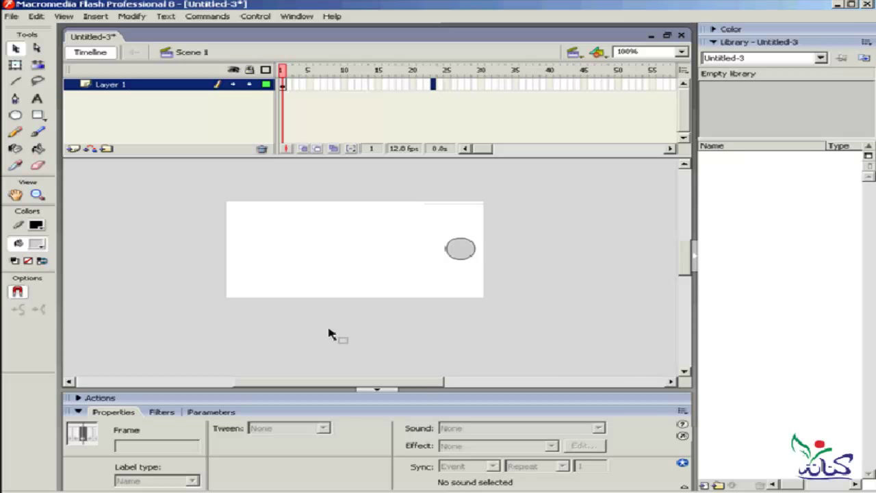
{"action": "left_click", "coordinate": [358, 85]}
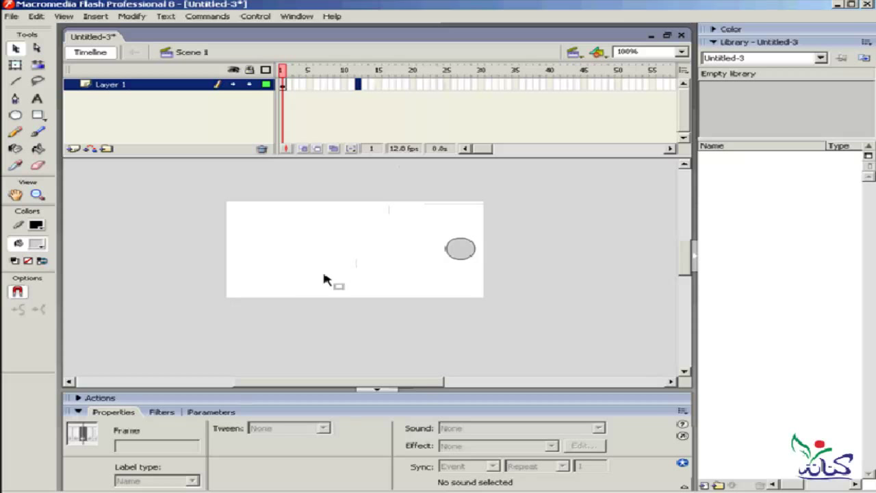
{"action": "left_click", "coordinate": [468, 251]}
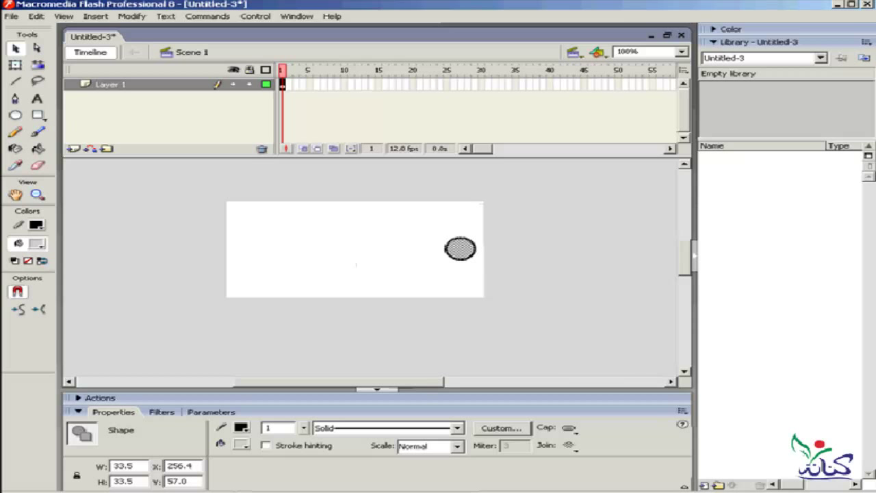
Style the circle with a #000099 hairline outline and #FF9999 fill, then deselect it.
{"action": "left_click", "coordinate": [243, 429]}
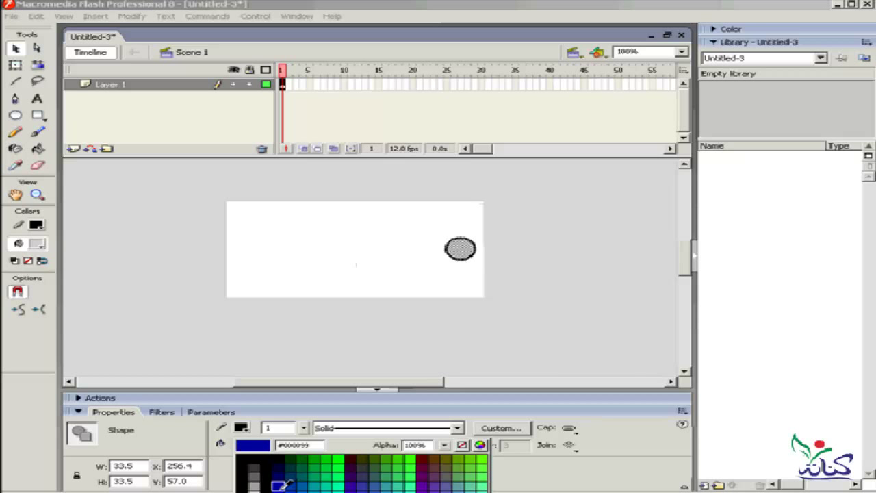
{"action": "left_click", "coordinate": [281, 485]}
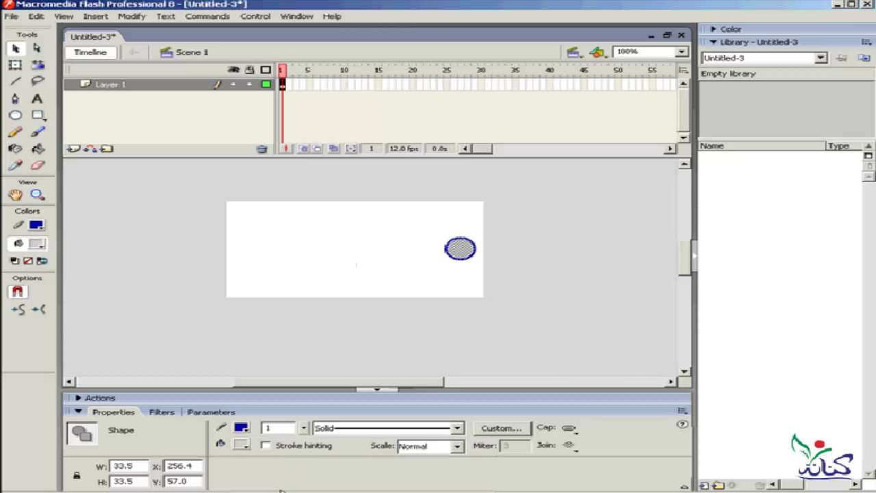
{"action": "left_click", "coordinate": [243, 445]}
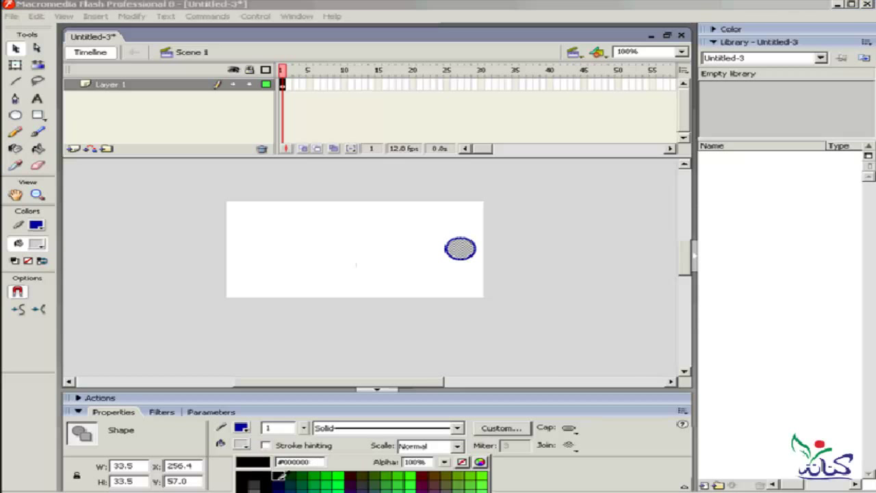
{"action": "left_click", "coordinate": [384, 487]}
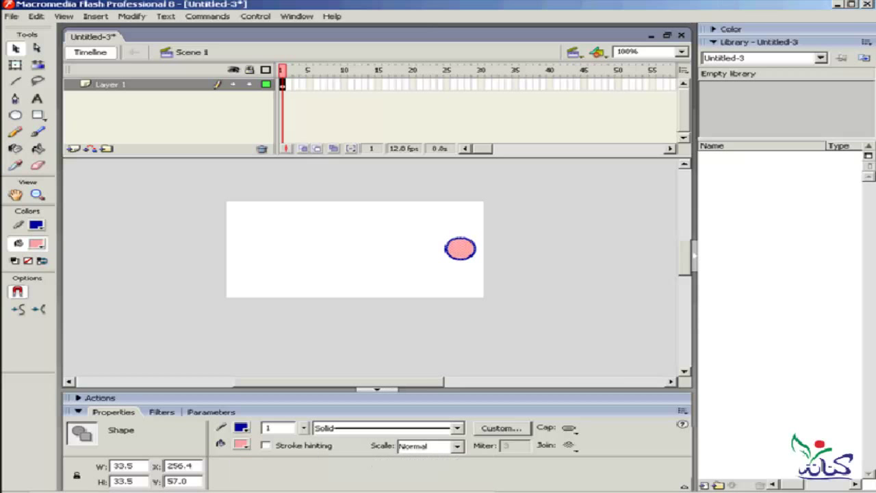
{"action": "left_click", "coordinate": [456, 429]}
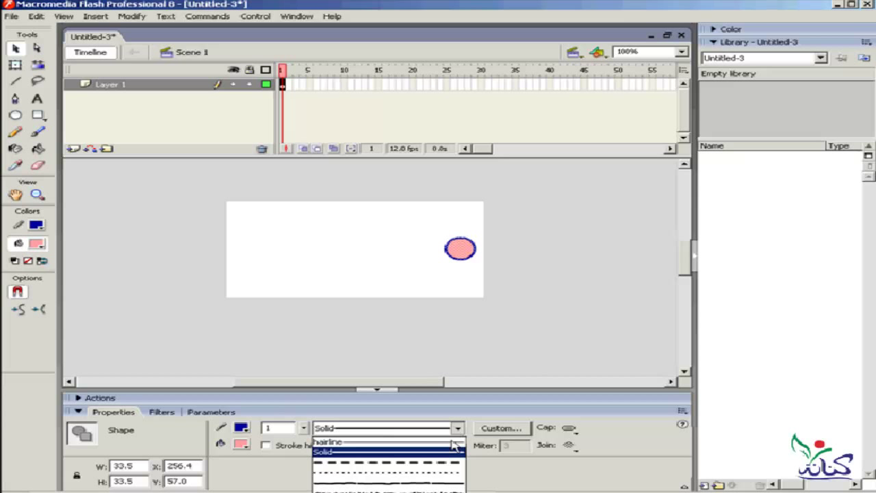
{"action": "left_click", "coordinate": [335, 442]}
{"action": "left_click", "coordinate": [365, 280]}
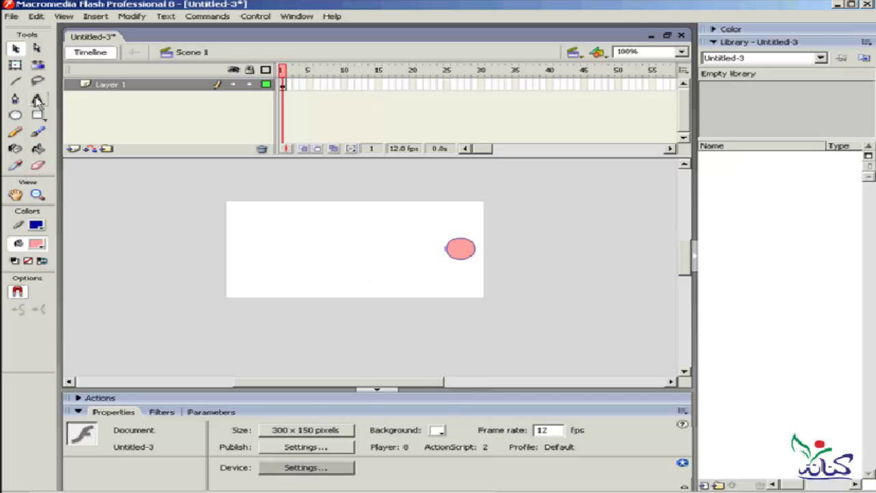
{"action": "left_click", "coordinate": [36, 99]}
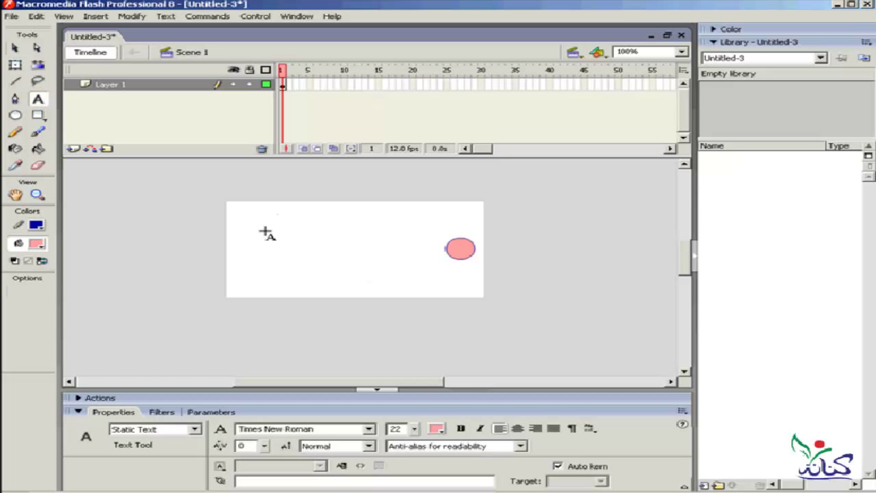
{"action": "left_click", "coordinate": [266, 223]}
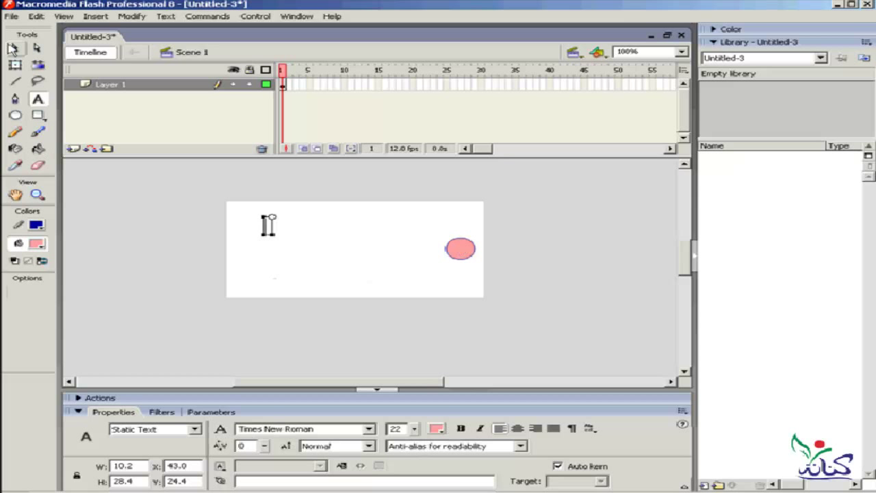
{"action": "left_click", "coordinate": [14, 47]}
{"action": "left_click", "coordinate": [461, 251]}
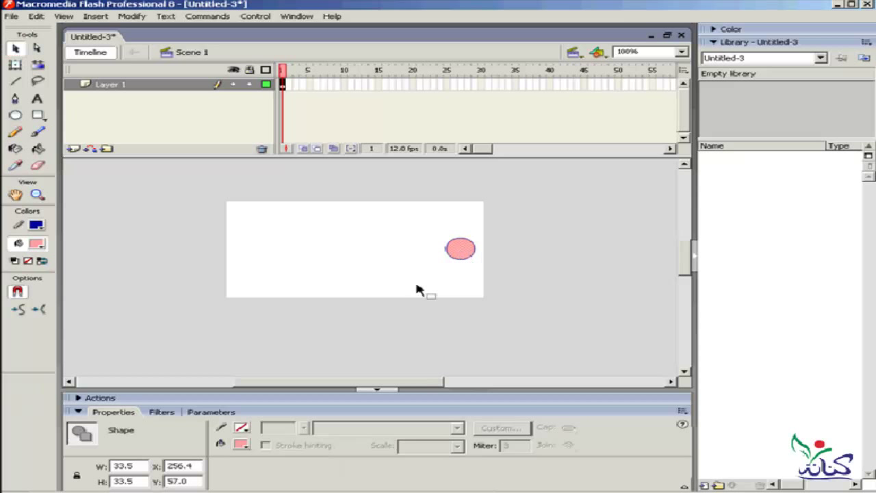